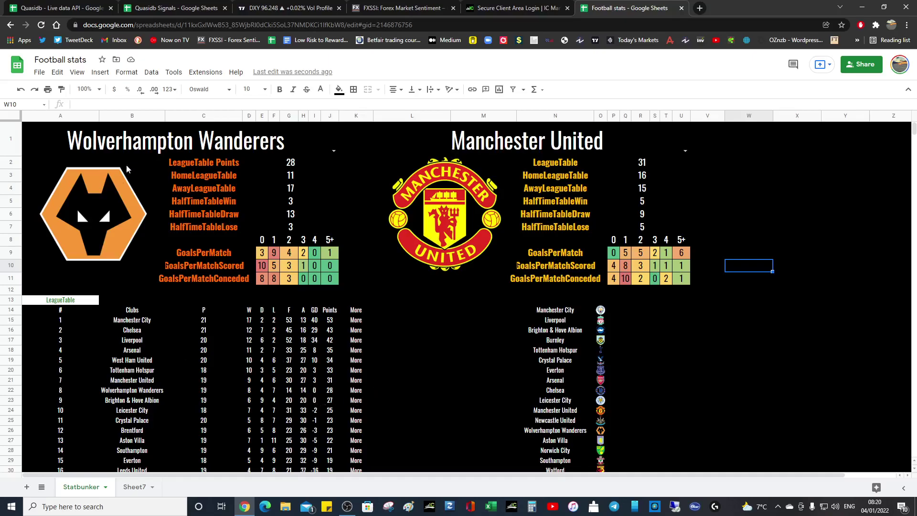
# Set the left team title dropdown in A1 to Aston Villa
pyautogui.scroll(-2, 210, 349)
pyautogui.scroll(2, 136, 338)
pyautogui.click(115, 146)
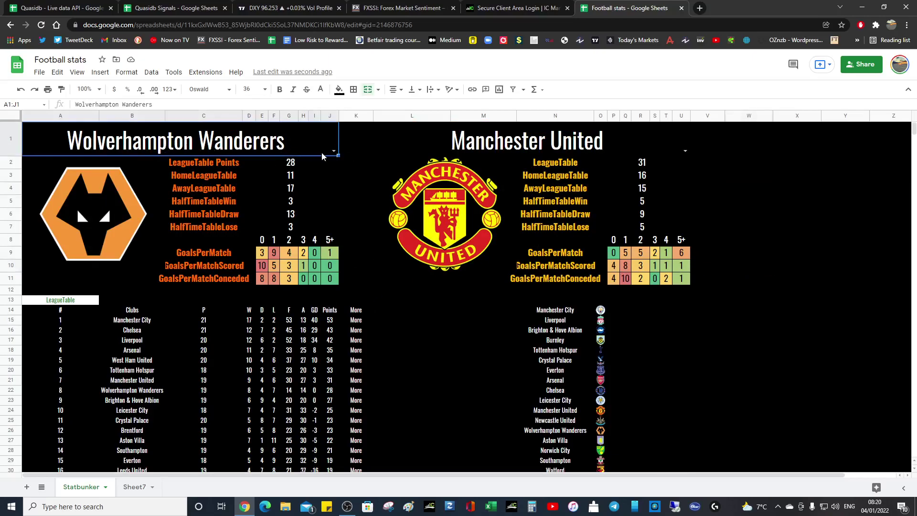
pyautogui.click(334, 151)
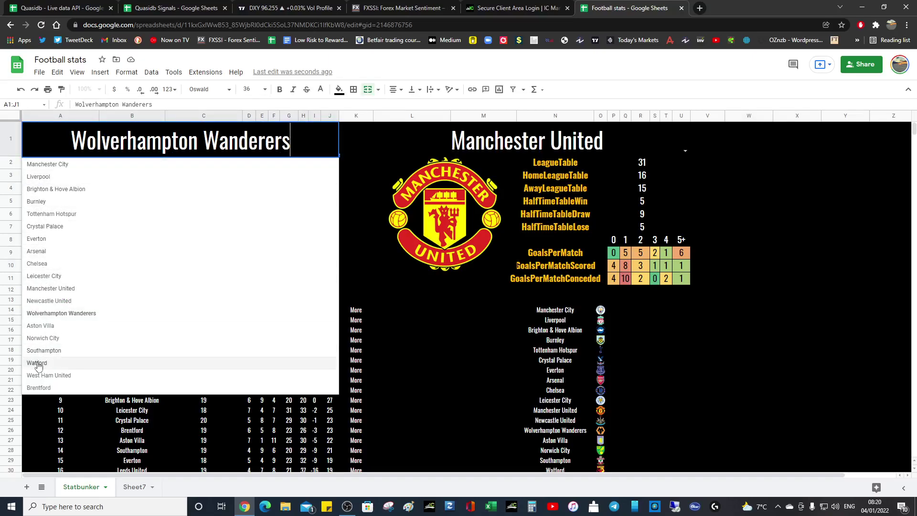
pyautogui.click(46, 325)
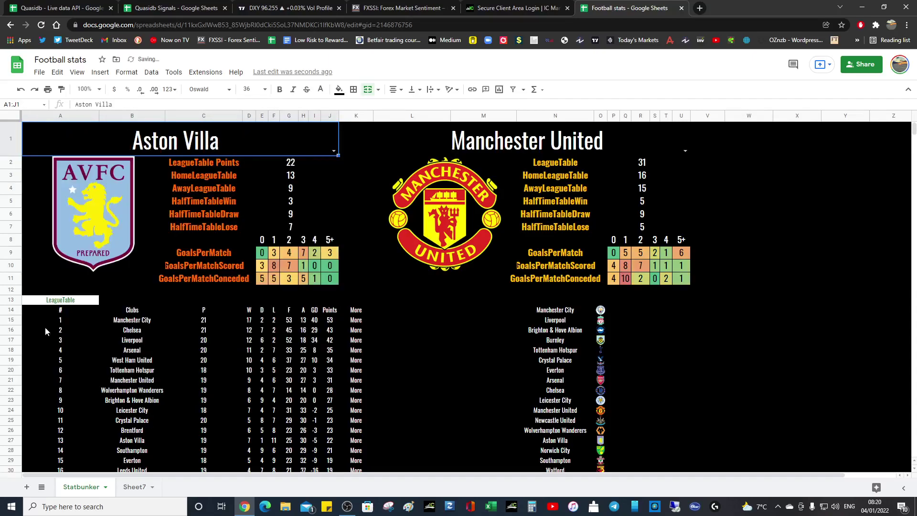
# Set the right team title in L1 to Wolverhampton Wanderers
pyautogui.click(685, 151)
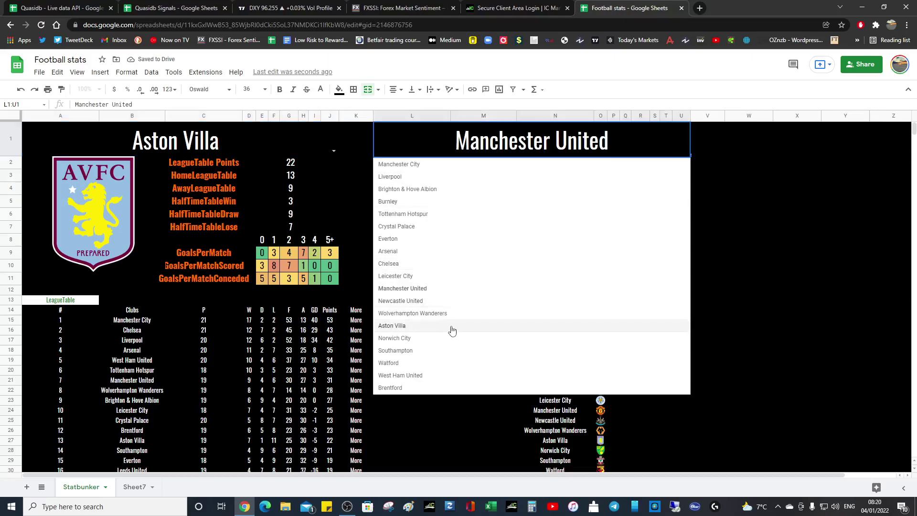
pyautogui.click(420, 313)
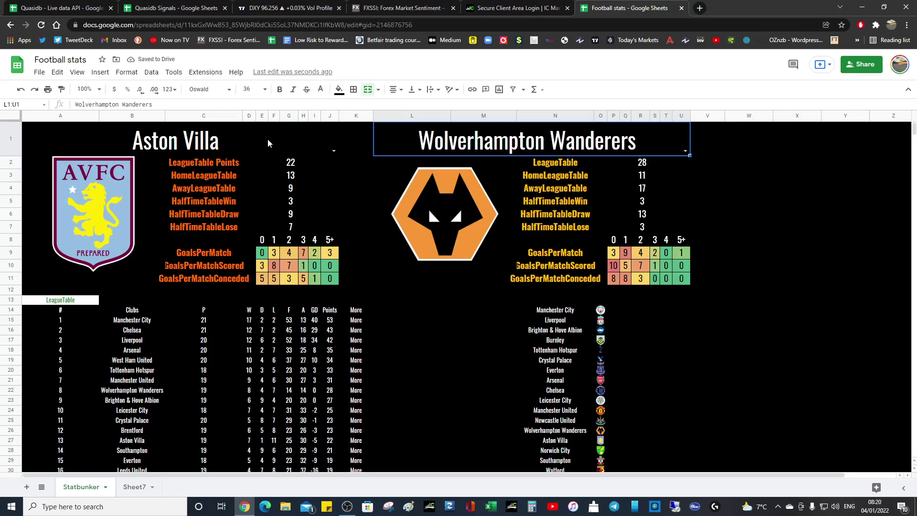
pyautogui.click(69, 311)
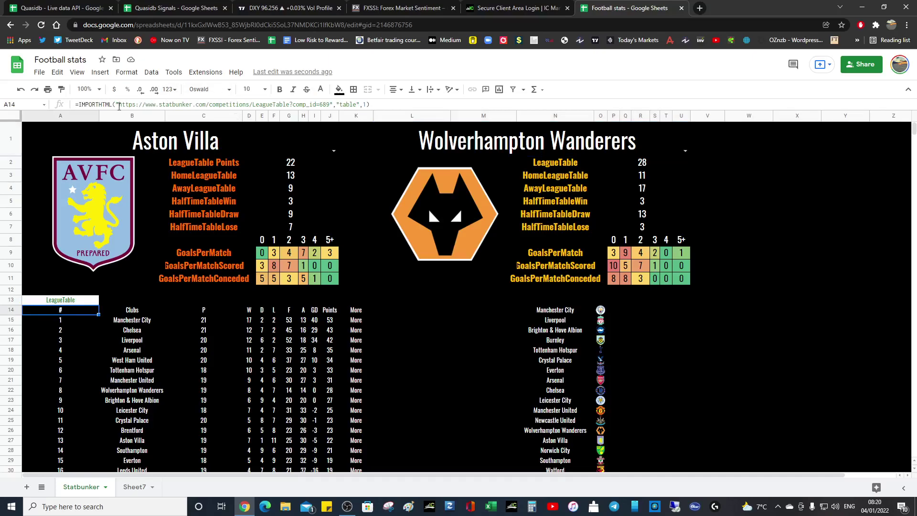
# Copy the IMPORTHTML league-table formula from A14 into cell A1 of Sheet7
pyautogui.moveTo(119, 106); pyautogui.dragTo(332, 108)
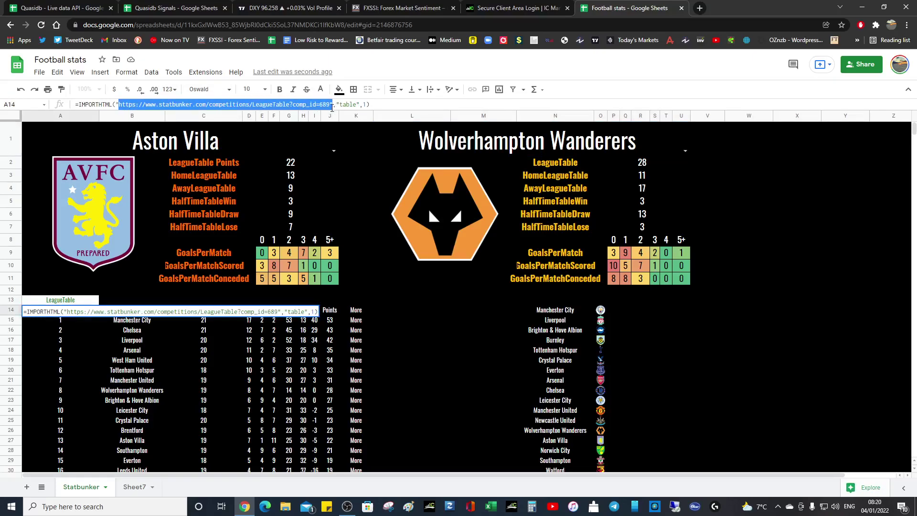
pyautogui.click(681, 340)
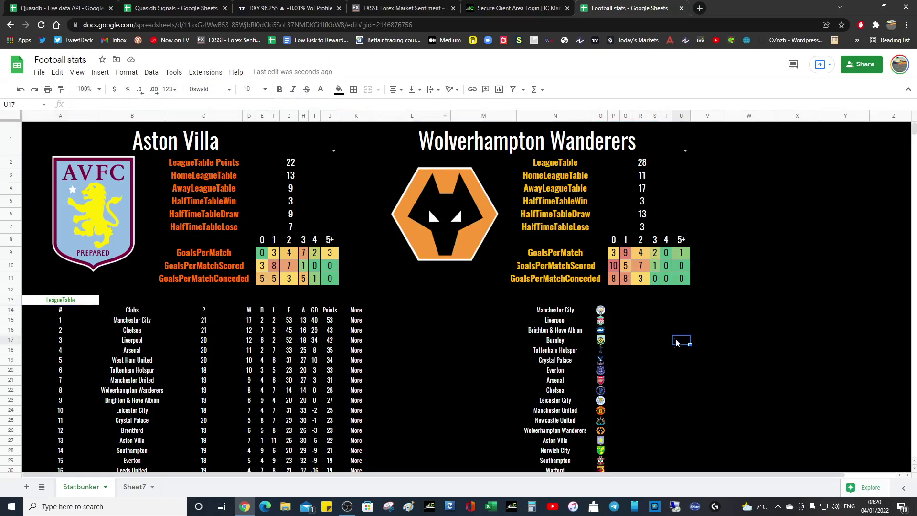
pyautogui.click(53, 310)
pyautogui.click(394, 104)
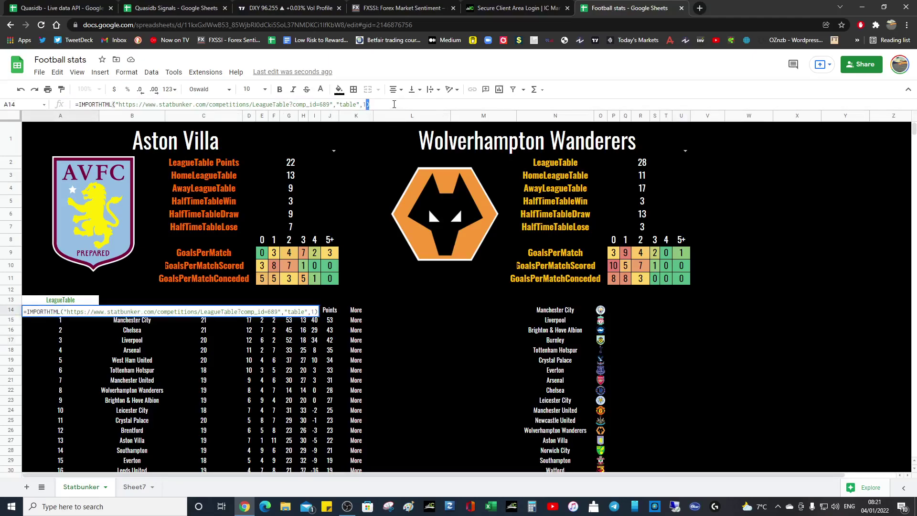
pyautogui.hotkey('ctrl', 'a')
pyautogui.hotkey('ctrl', 'c')
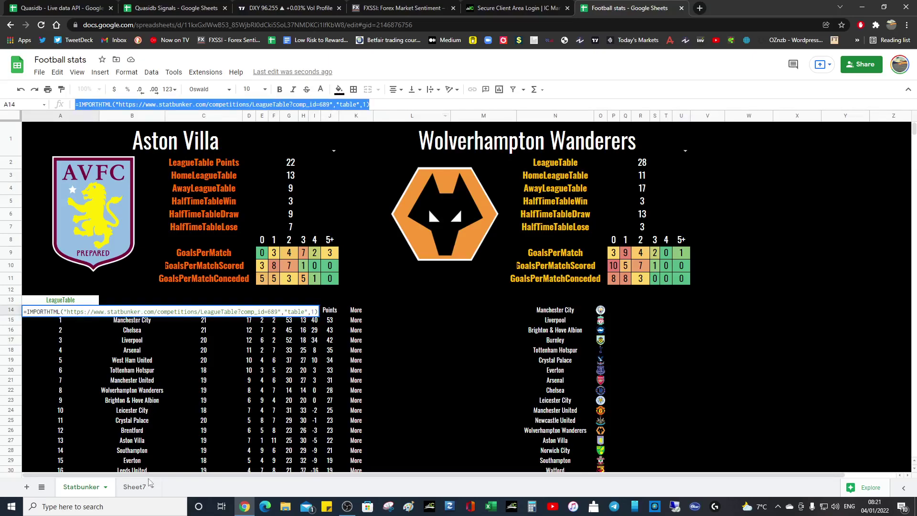
pyautogui.click(132, 487)
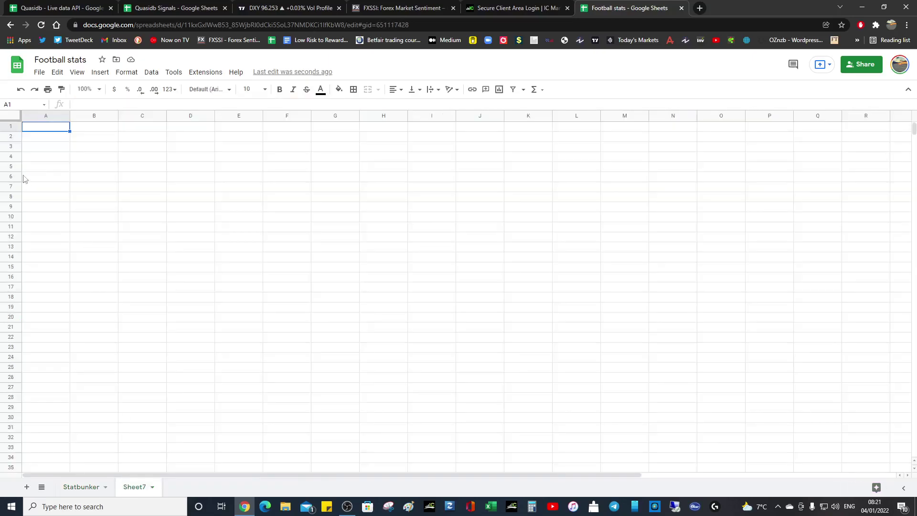
pyautogui.hotkey('ctrl', 'v')
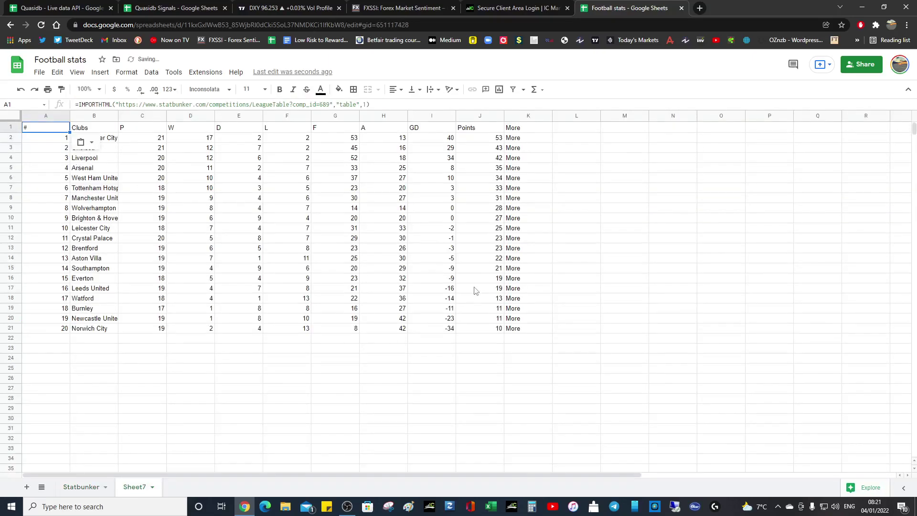
pyautogui.click(608, 270)
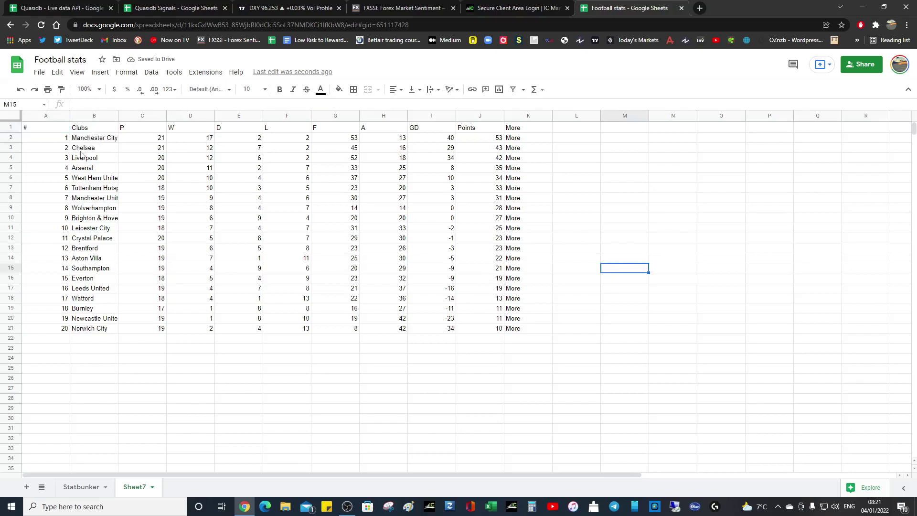
# Check the Aston Villa title dropdown on Statbunker, then return to Sheet7
pyautogui.click(81, 487)
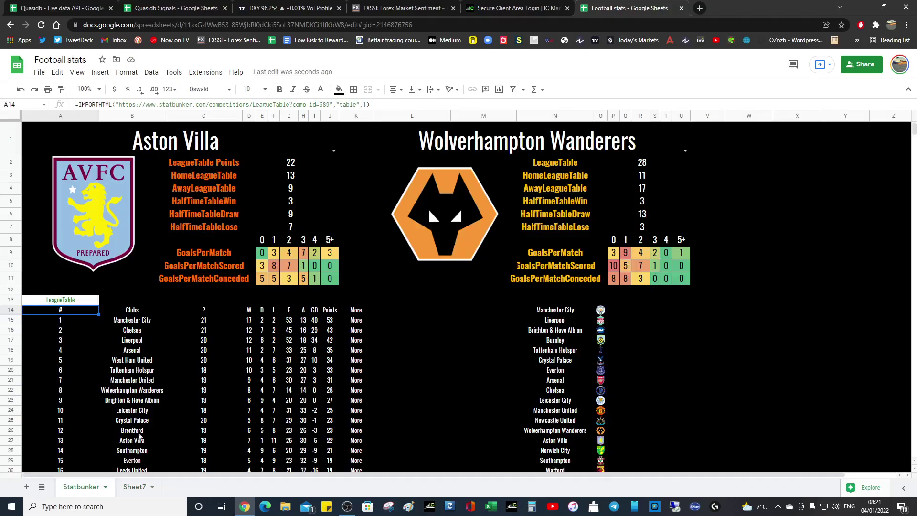
pyautogui.click(210, 143)
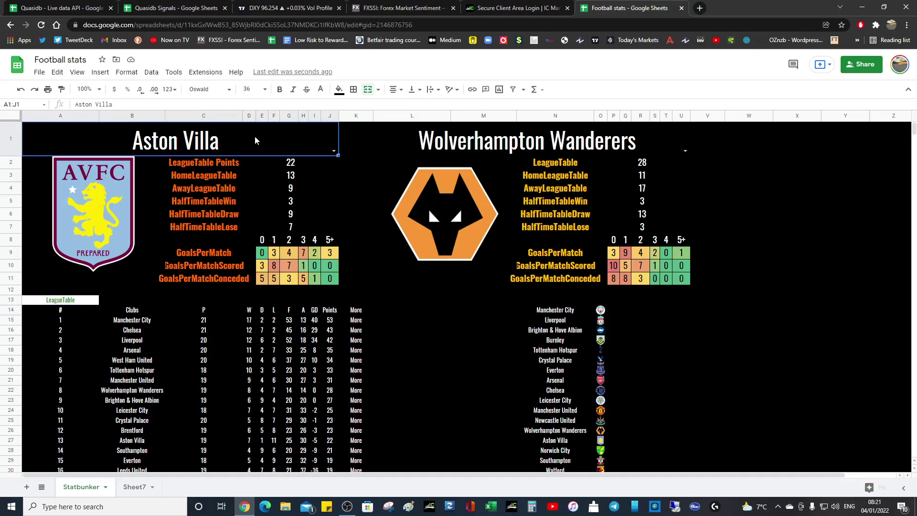
pyautogui.click(333, 151)
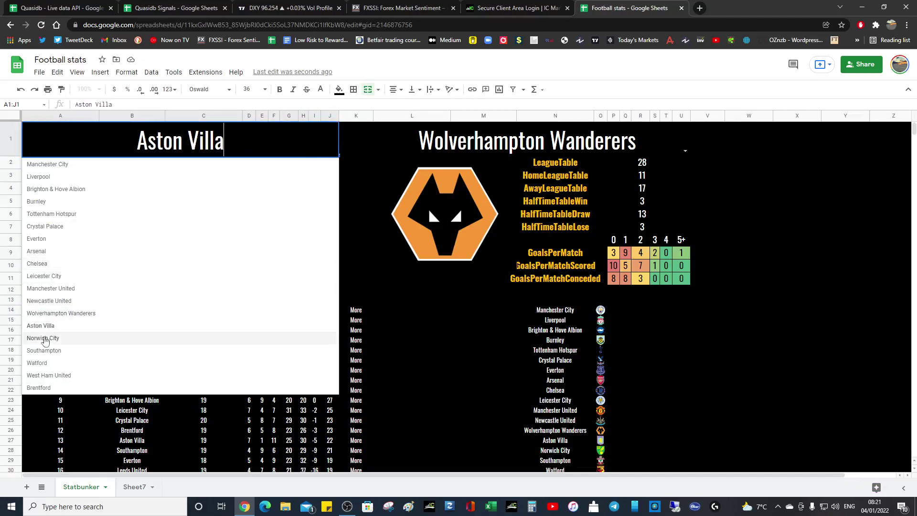
pyautogui.click(357, 150)
pyautogui.click(134, 486)
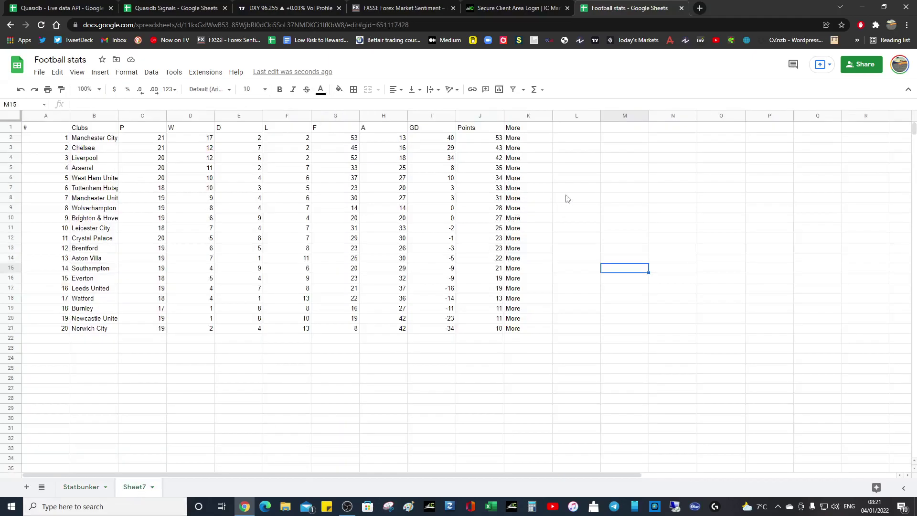
# Merge M3:O9 and give it a dropdown validated against the club names B2:B21
pyautogui.moveTo(623, 150)
pyautogui.mouseDown()
pyautogui.moveTo(718, 205)
pyautogui.moveTo(721, 223)
pyautogui.moveTo(721, 213)
pyautogui.mouseUp()
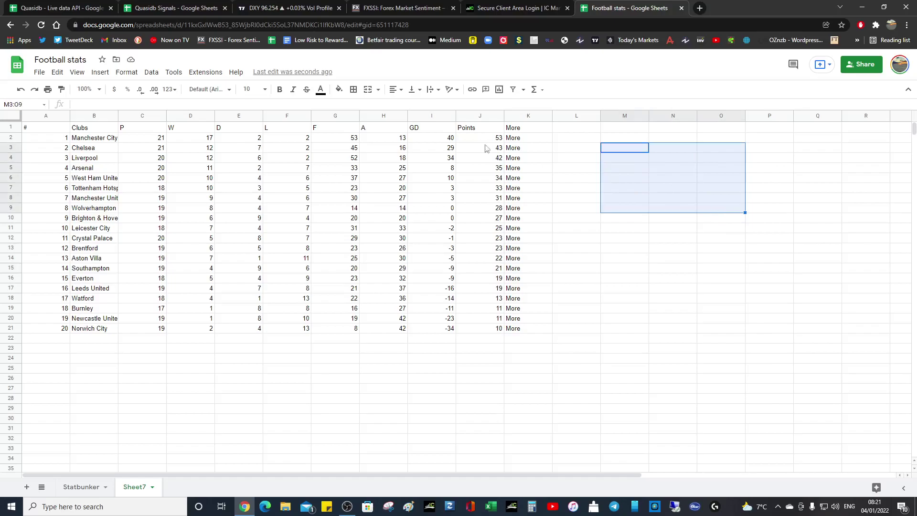
pyautogui.click(369, 90)
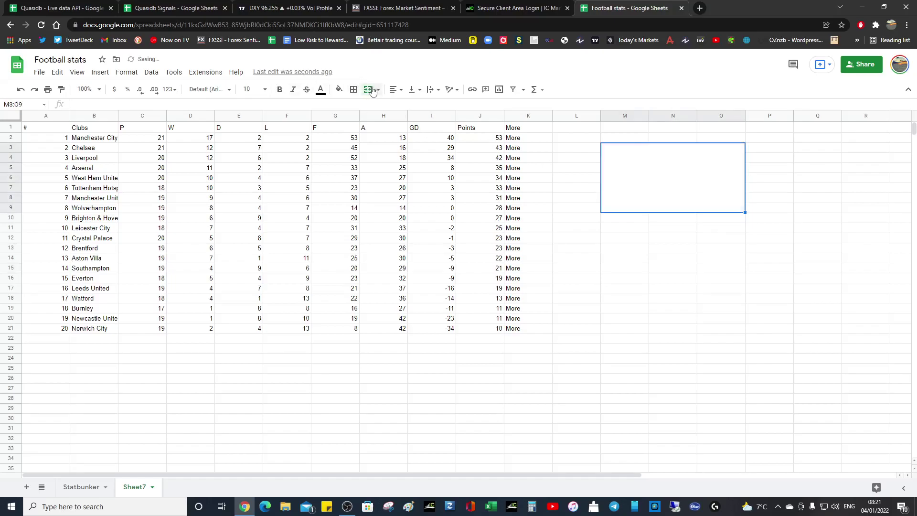
pyautogui.click(151, 72)
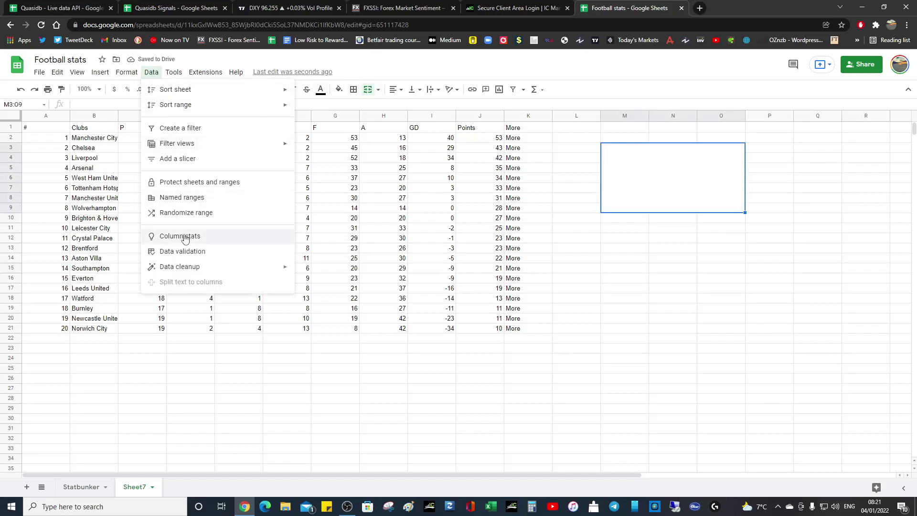
pyautogui.click(184, 251)
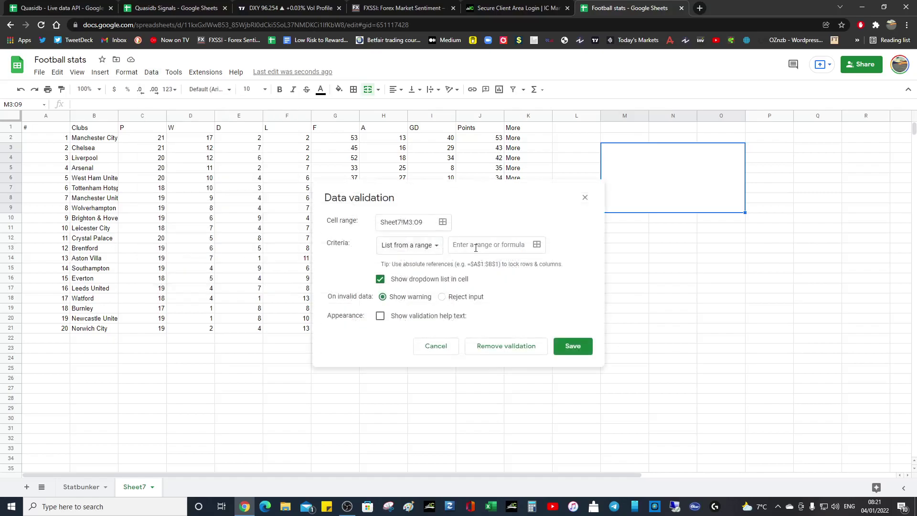
pyautogui.click(537, 244)
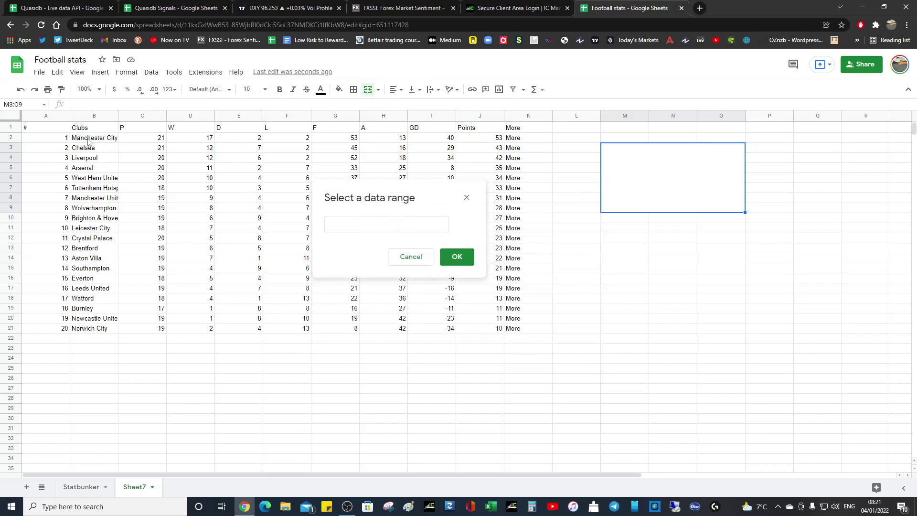
pyautogui.click(88, 139)
pyautogui.keyDown('shift'); pyautogui.click(90, 328); pyautogui.keyUp('shift')
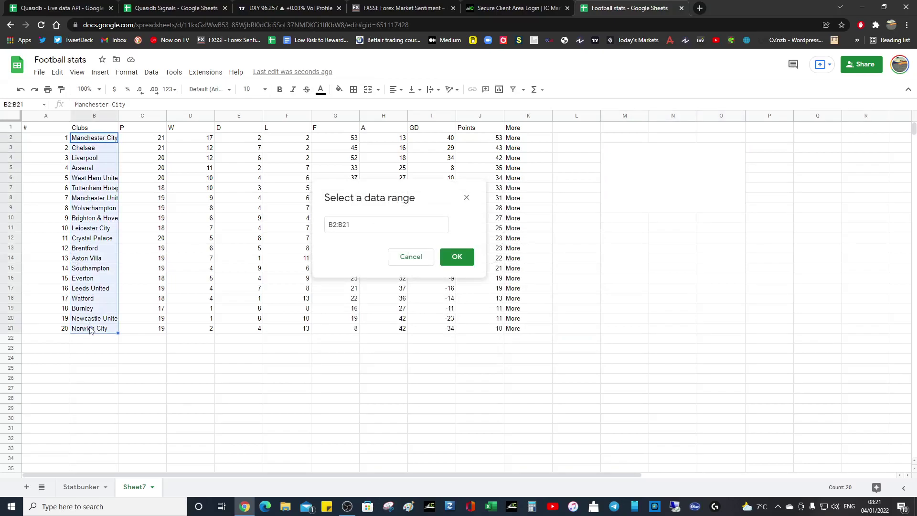
pyautogui.click(458, 258)
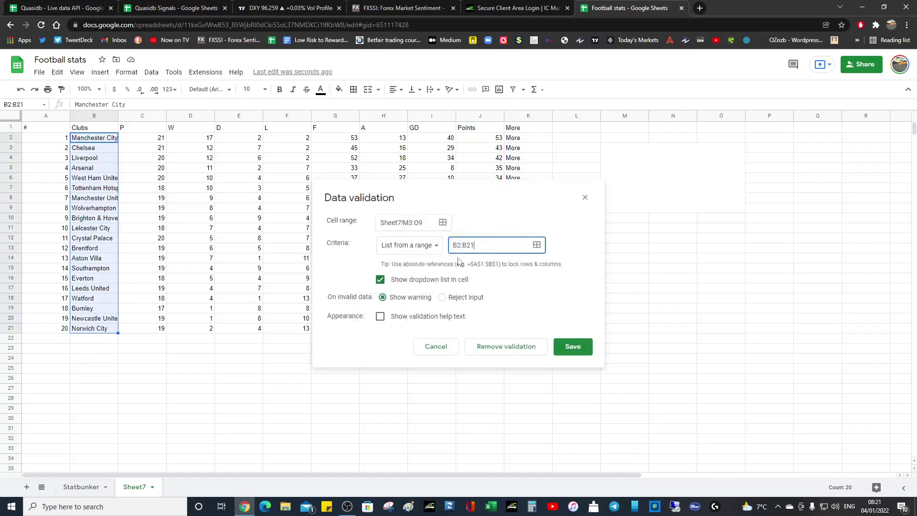
pyautogui.click(578, 347)
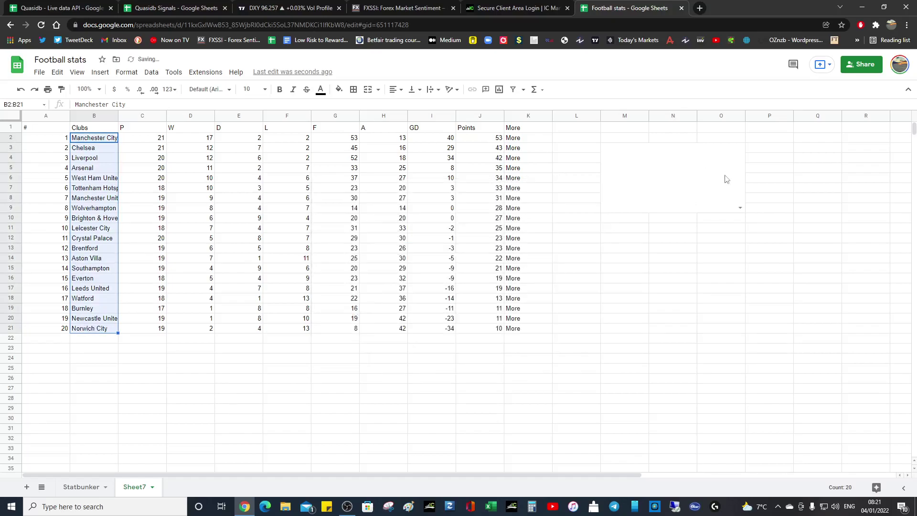
pyautogui.click(739, 209)
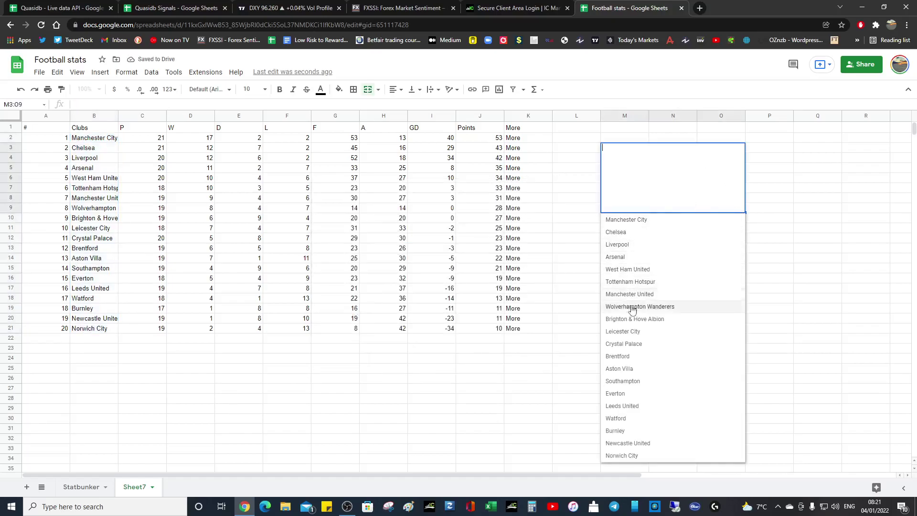
# Show Newcastle United in the team cell, centred horizontally and vertically
pyautogui.click(628, 443)
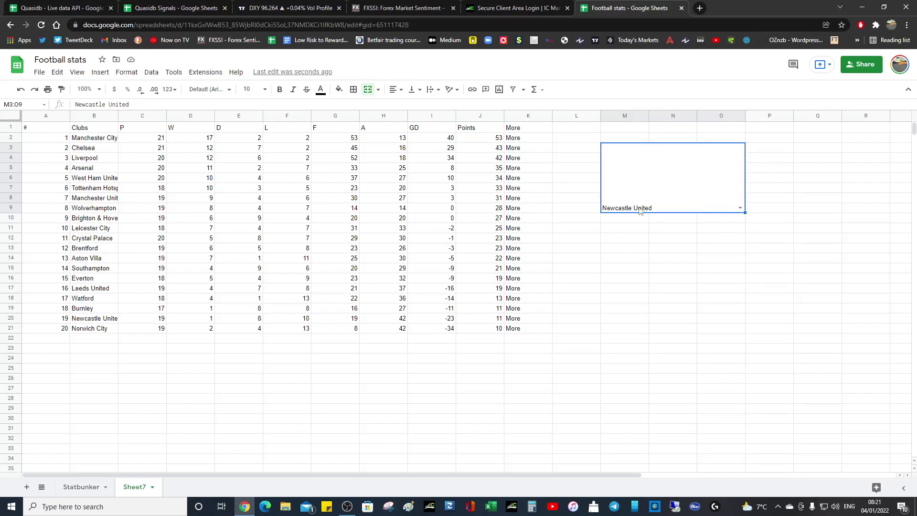
pyautogui.click(401, 91)
pyautogui.click(406, 106)
pyautogui.click(126, 72)
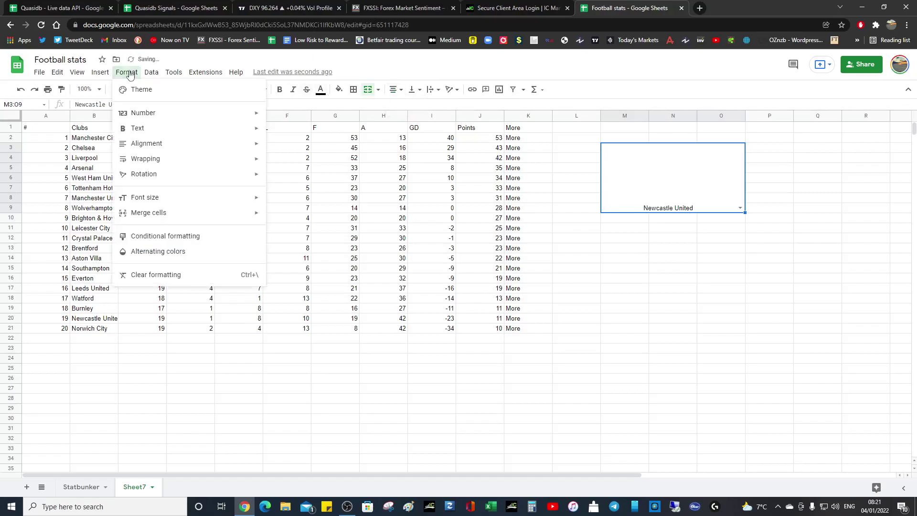
pyautogui.moveTo(164, 143)
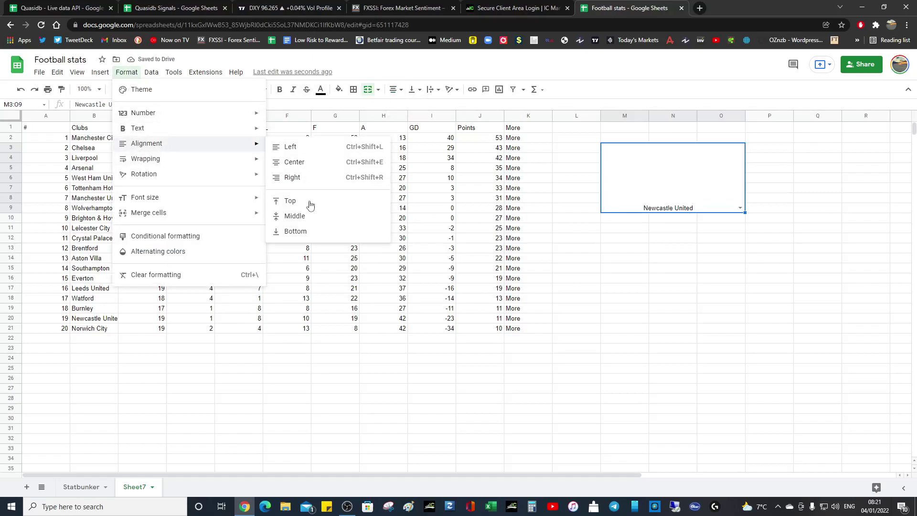
pyautogui.click(296, 215)
pyautogui.click(652, 270)
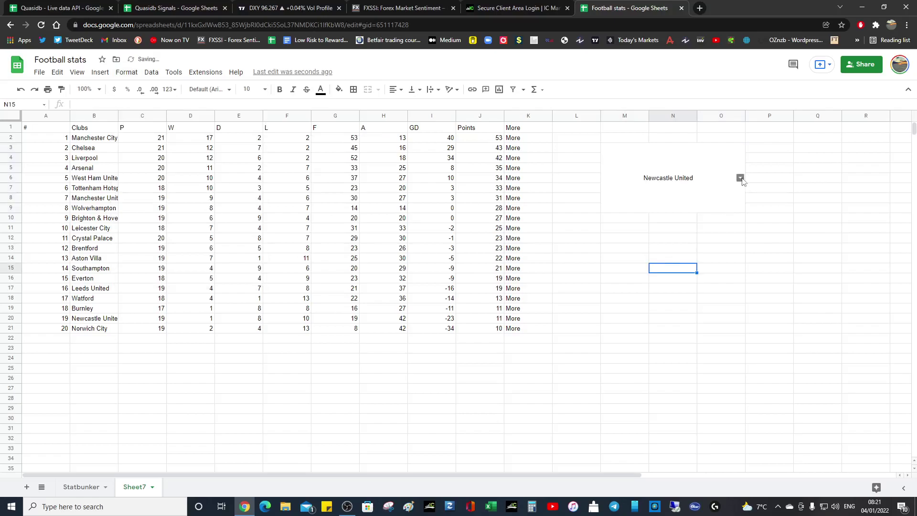
# Change the team cell to Manchester City and select M12
pyautogui.click(740, 178)
pyautogui.click(645, 225)
pyautogui.click(610, 287)
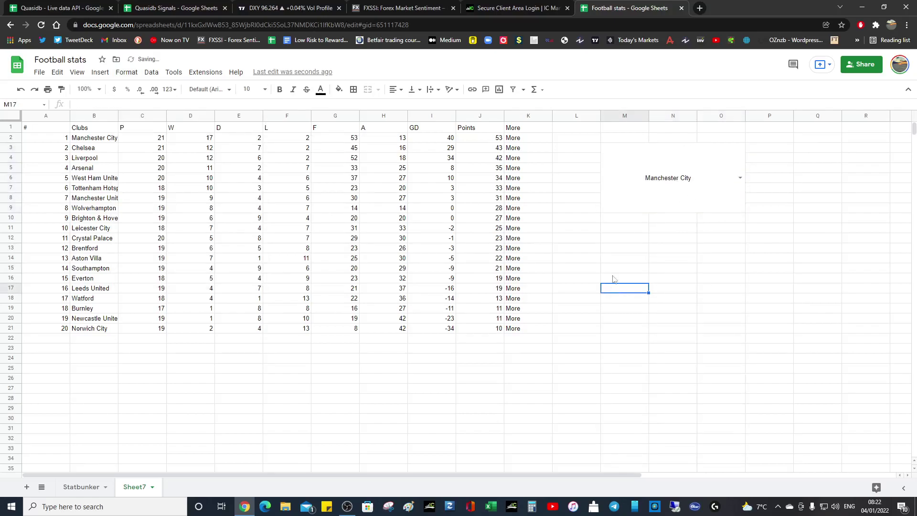
pyautogui.click(616, 238)
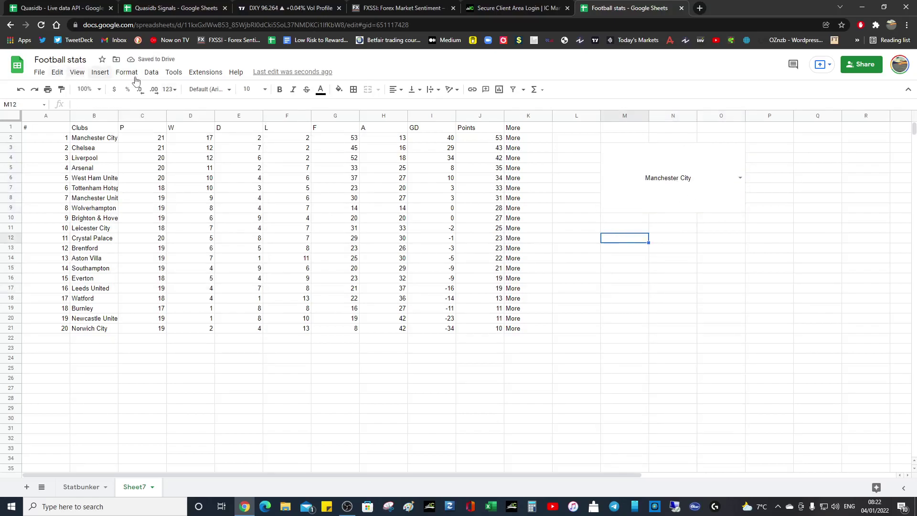
pyautogui.click(151, 72)
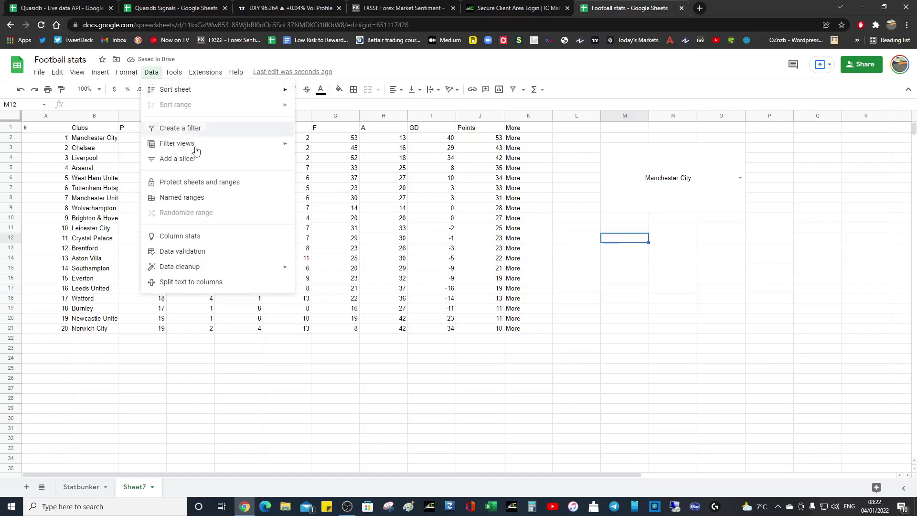
# Add a B2:B21 club dropdown to M12 and choose Chelsea
pyautogui.click(212, 252)
pyautogui.click(537, 244)
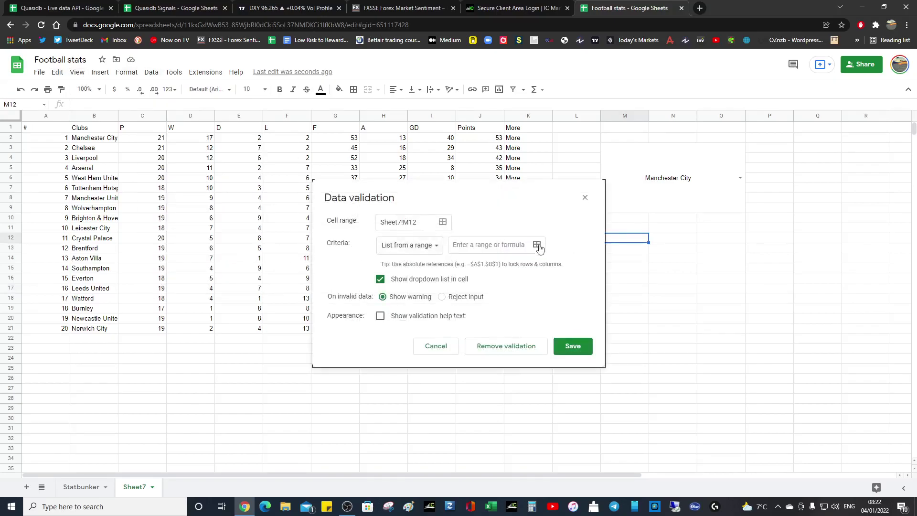
pyautogui.click(84, 142)
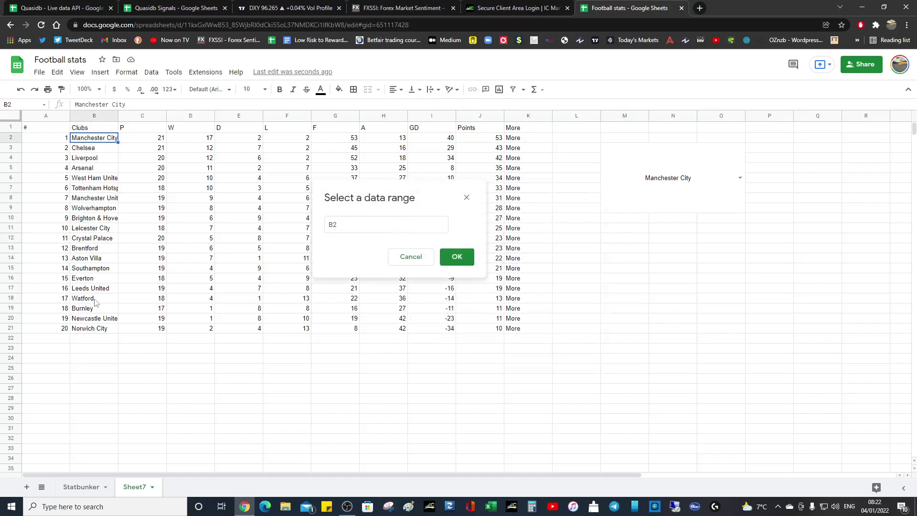
pyautogui.keyDown('shift'); pyautogui.click(92, 329); pyautogui.keyUp('shift')
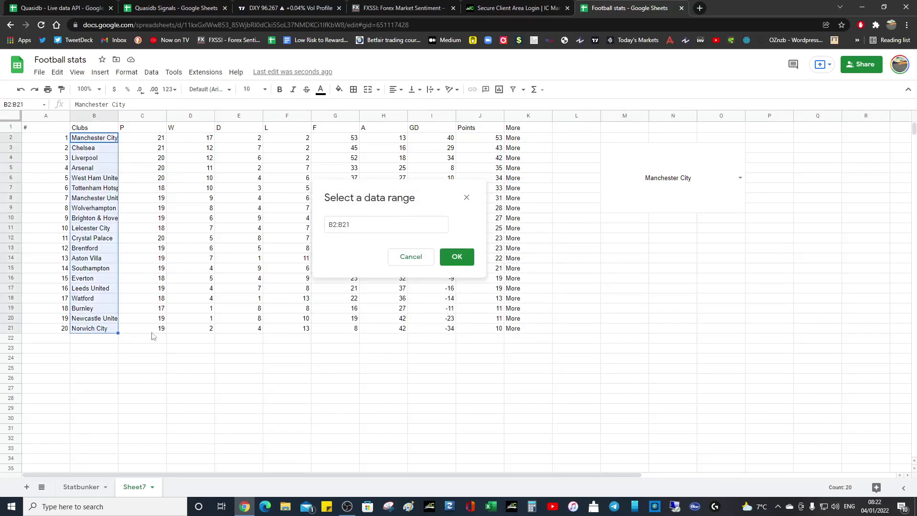
pyautogui.click(456, 256)
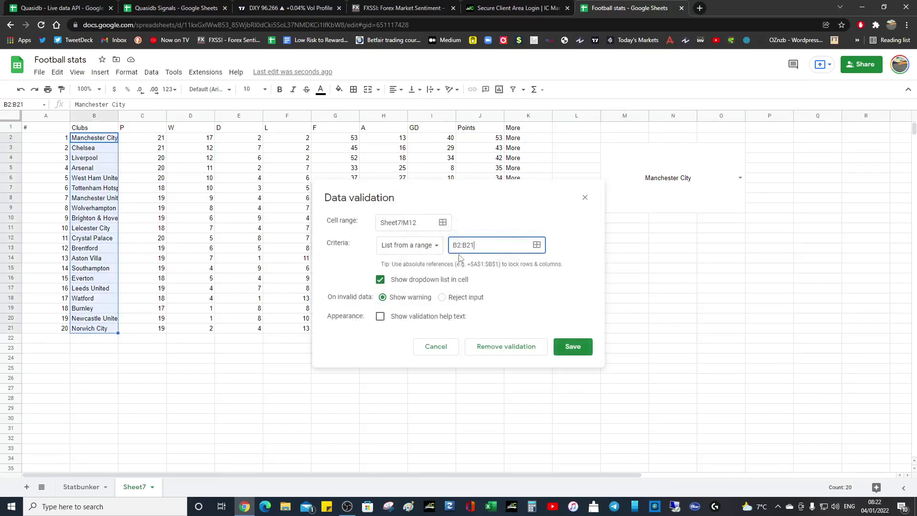
pyautogui.click(577, 354)
pyautogui.doubleClick(643, 239)
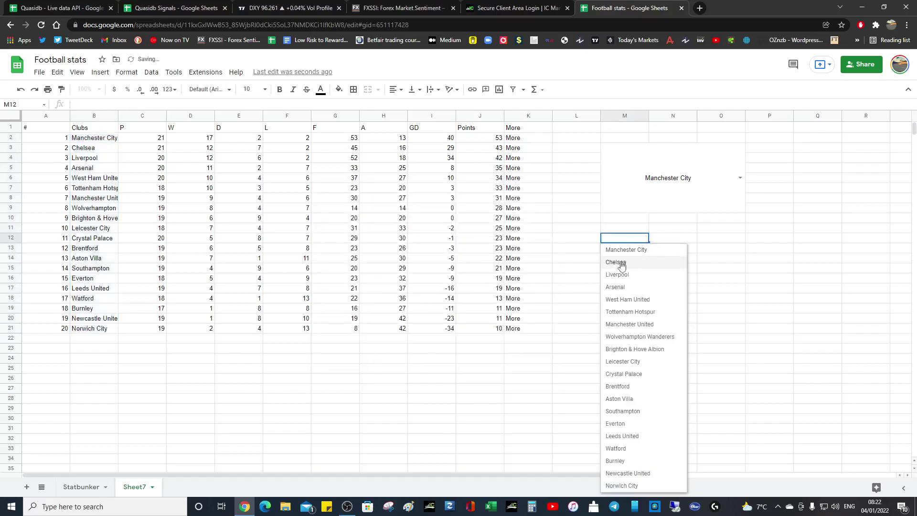
pyautogui.click(616, 262)
pyautogui.doubleClick(643, 239)
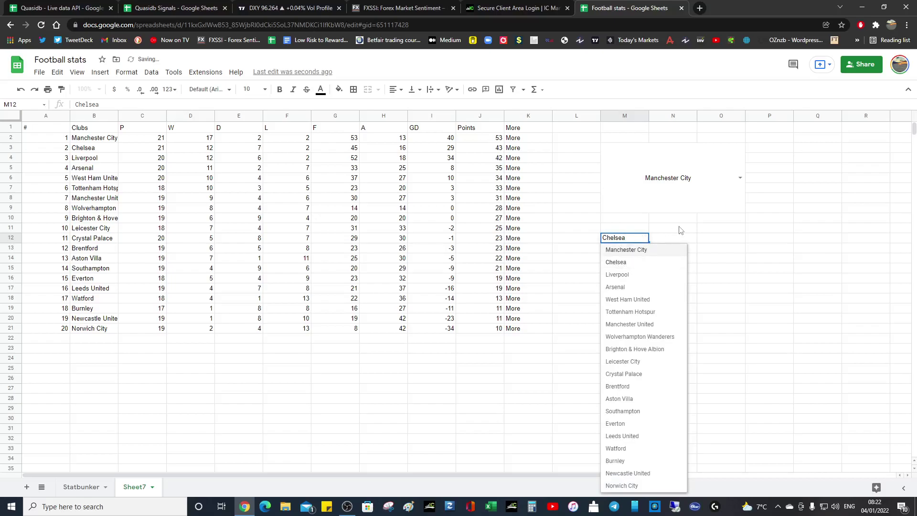
pyautogui.click(671, 228)
pyautogui.click(630, 243)
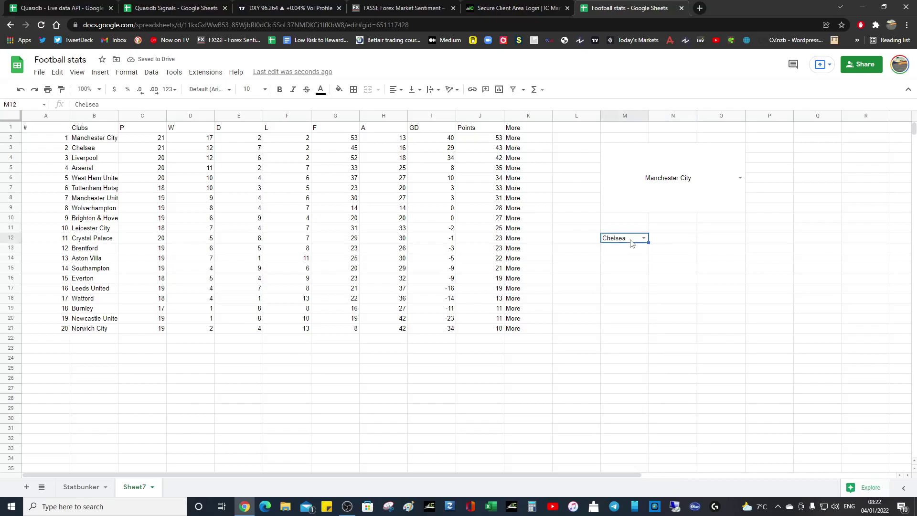
# Replace Chelsea with labels Points gained, Games Won, Games Drew, Games Lost in M12:M15
pyautogui.press('Delete')
pyautogui.write('Games Won')
pyautogui.press('BackSpace')
pyautogui.press('BackSpace')
pyautogui.press('BackSpace')
pyautogui.press('BackSpace')
pyautogui.press('BackSpace')
pyautogui.press('BackSpace')
pyautogui.press('BackSpace')
pyautogui.press('BackSpace')
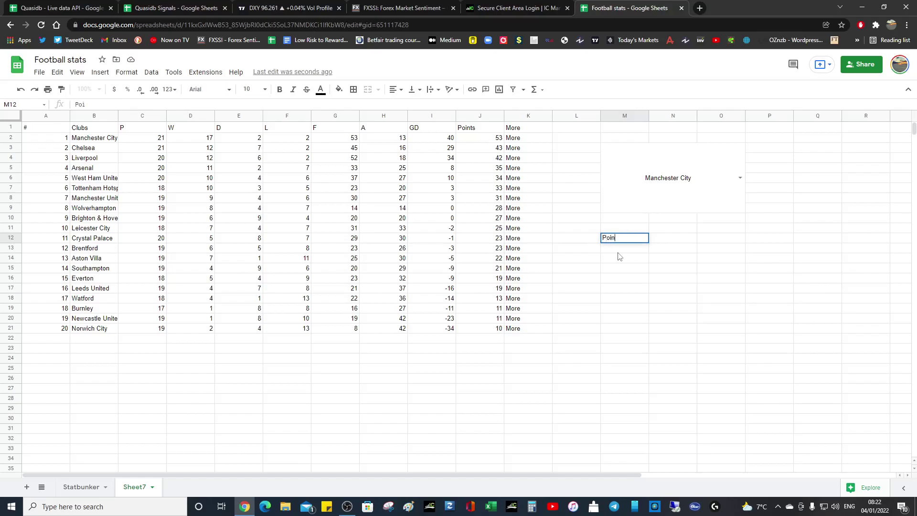
pyautogui.write('Points gained')
pyautogui.press('Return')
pyautogui.write('Gam')
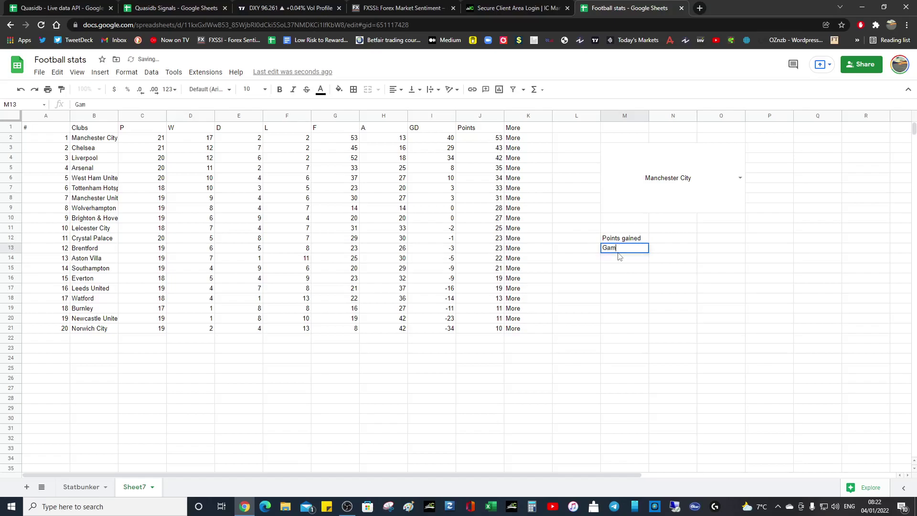
pyautogui.write('es Won')
pyautogui.press('Return')
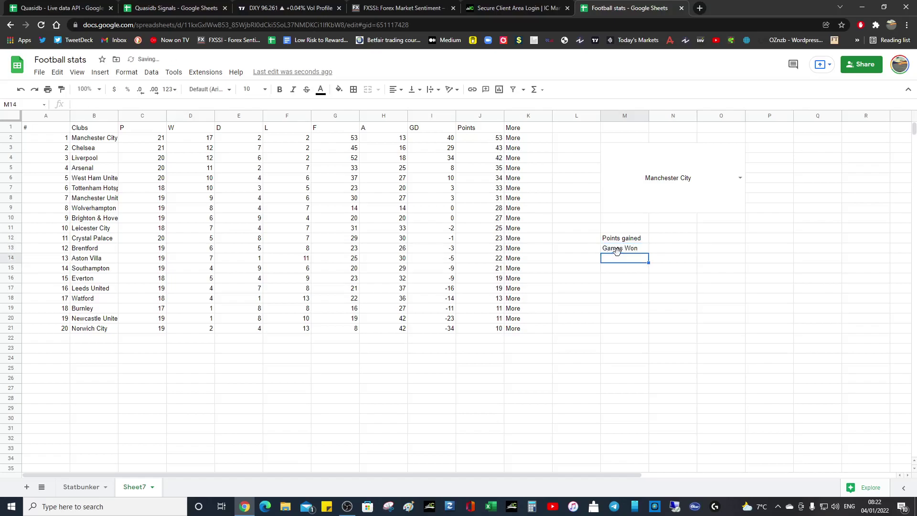
pyautogui.write('Games ')
pyautogui.write('F')
pyautogui.write('rew')
pyautogui.press('Return')
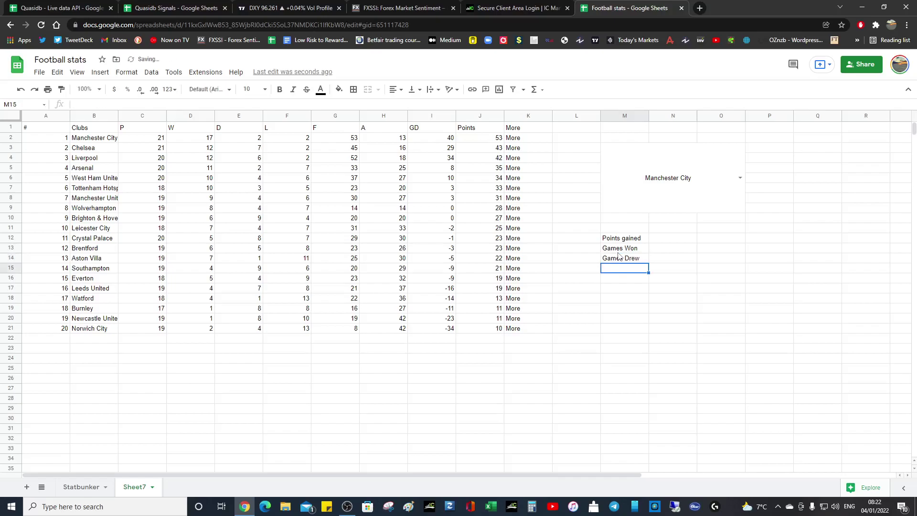
pyautogui.write('Games Lost')
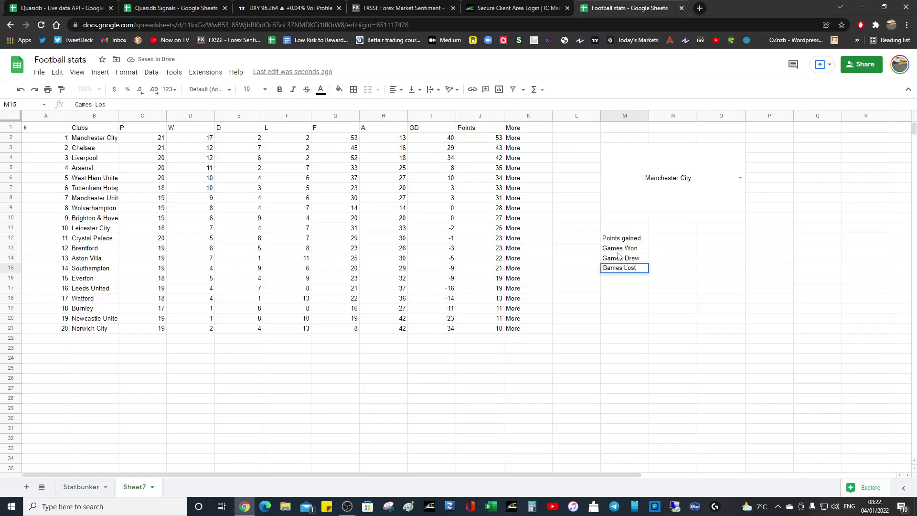
pyautogui.click(665, 243)
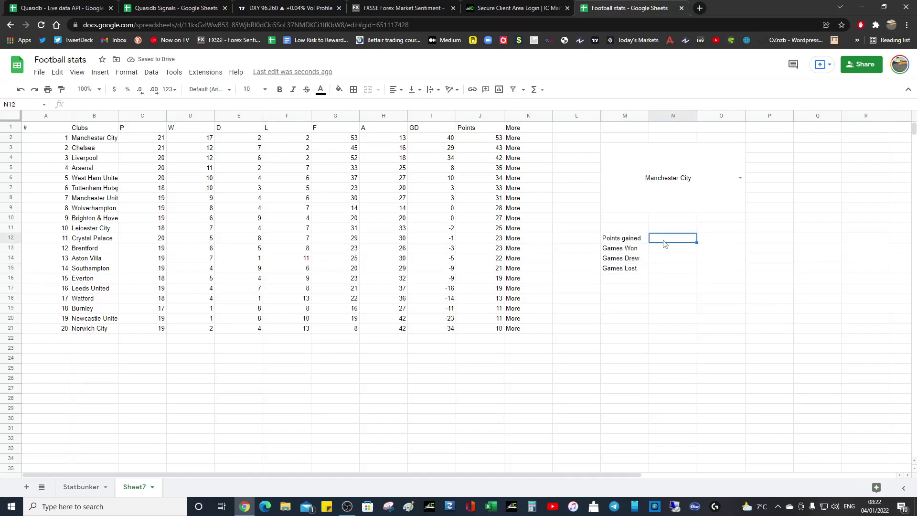
# Begin a VLOOKUP in N12 that looks up M3 in the range B2:J21
pyautogui.write('=vlooku')
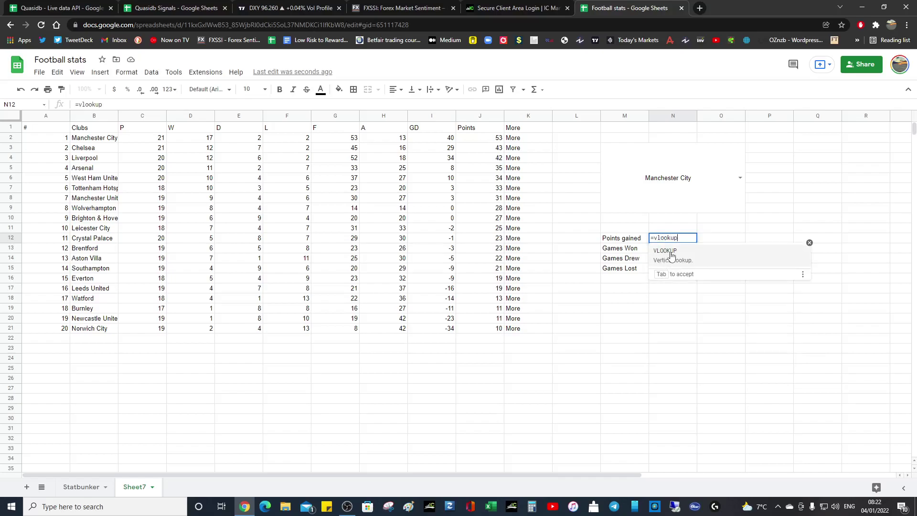
pyautogui.write('p')
pyautogui.click(671, 256)
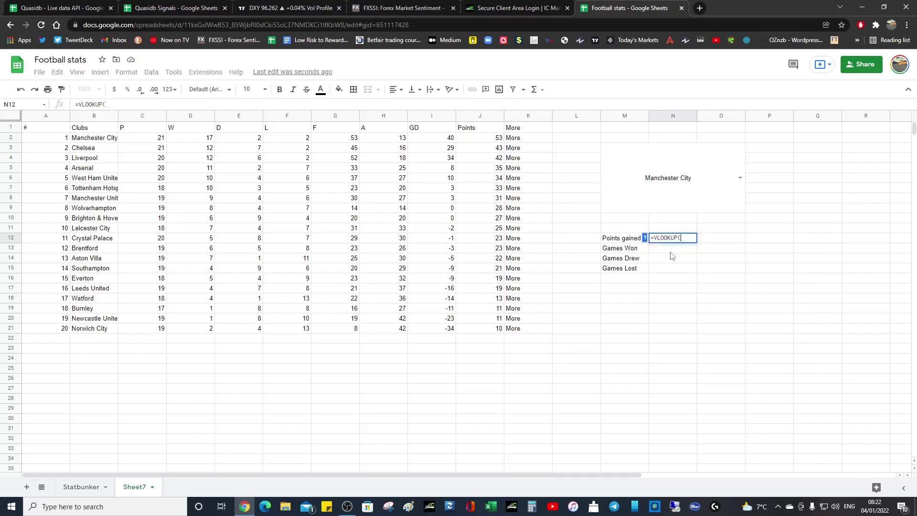
pyautogui.click(673, 185)
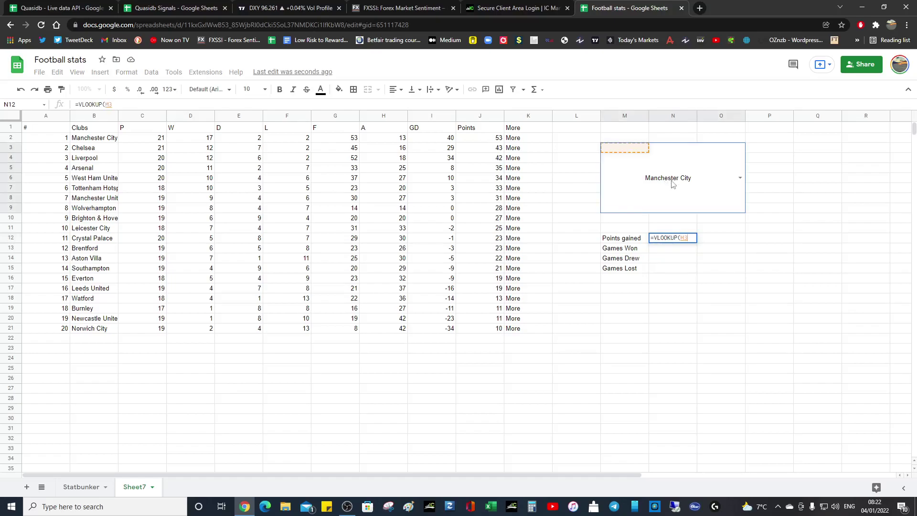
pyautogui.write(',')
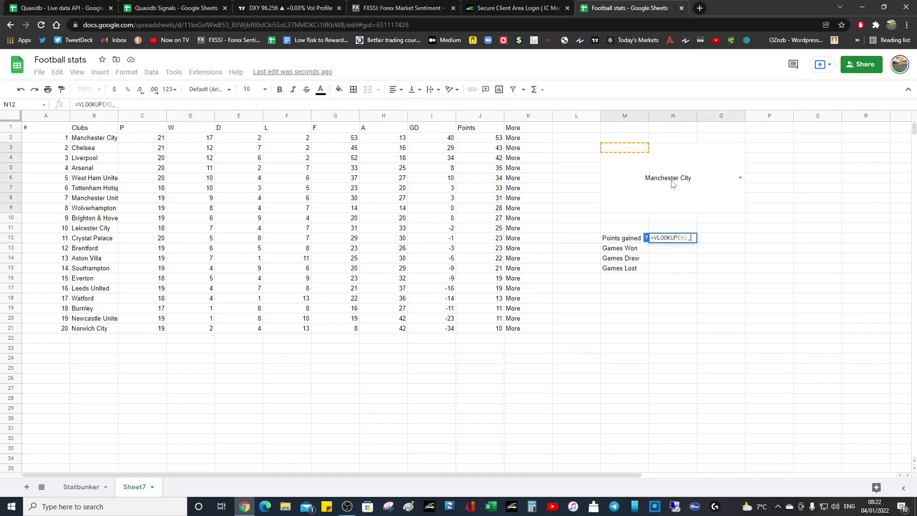
pyautogui.click(94, 139)
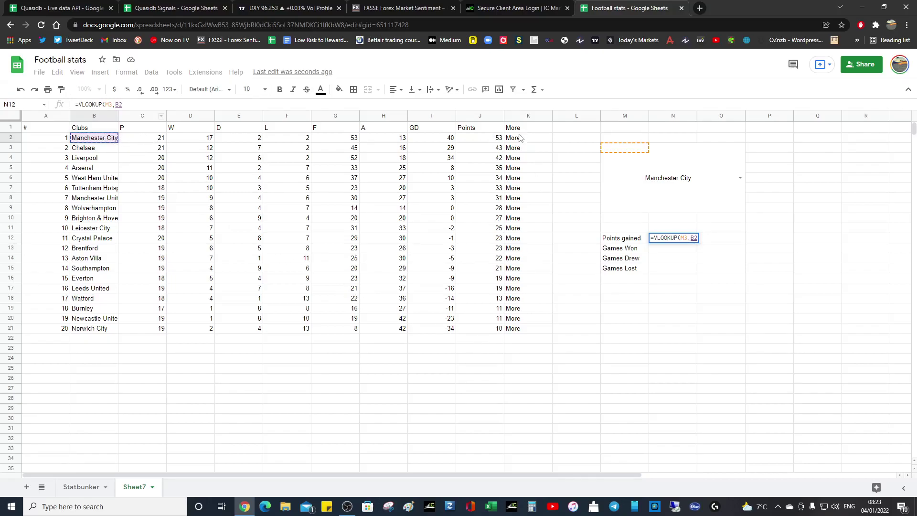
pyautogui.keyDown('shift'); pyautogui.click(490, 330); pyautogui.keyUp('shift')
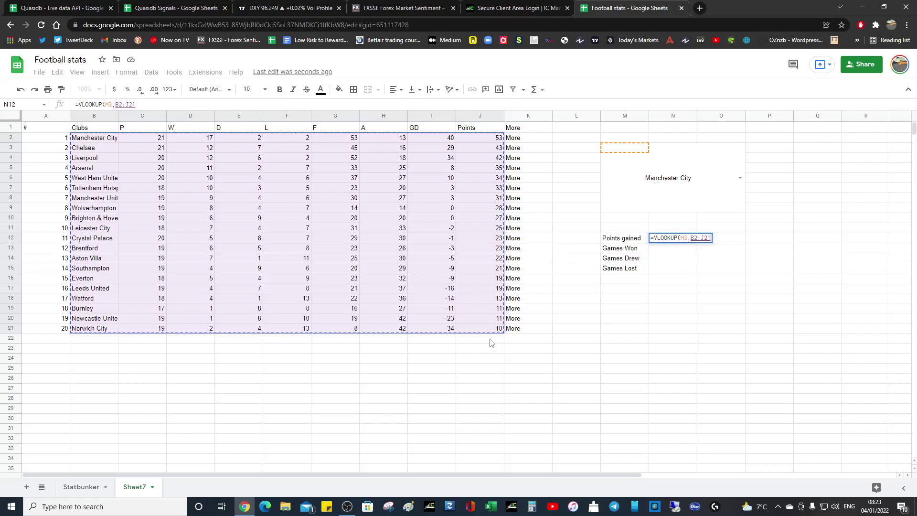
# Complete N12 as =VLOOKUP(M3,B2:J21,1,false), returning Manchester City
pyautogui.write(',')
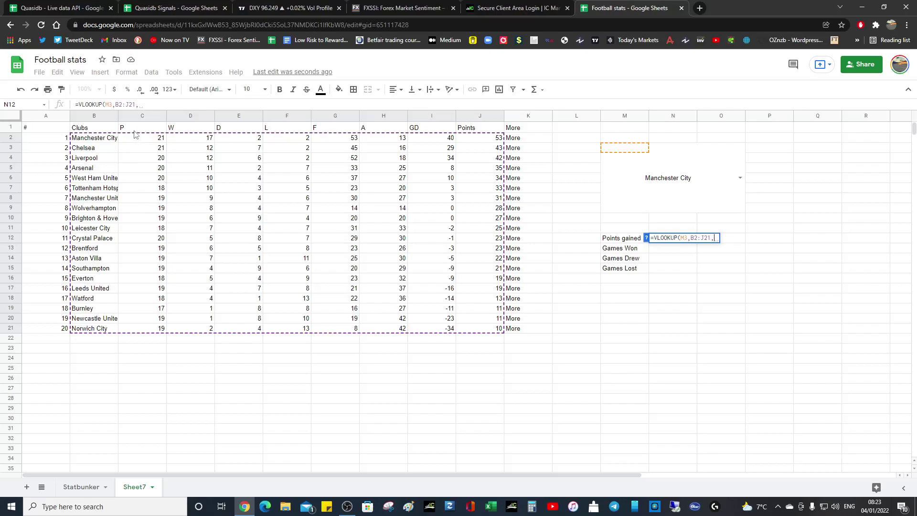
pyautogui.write('2')
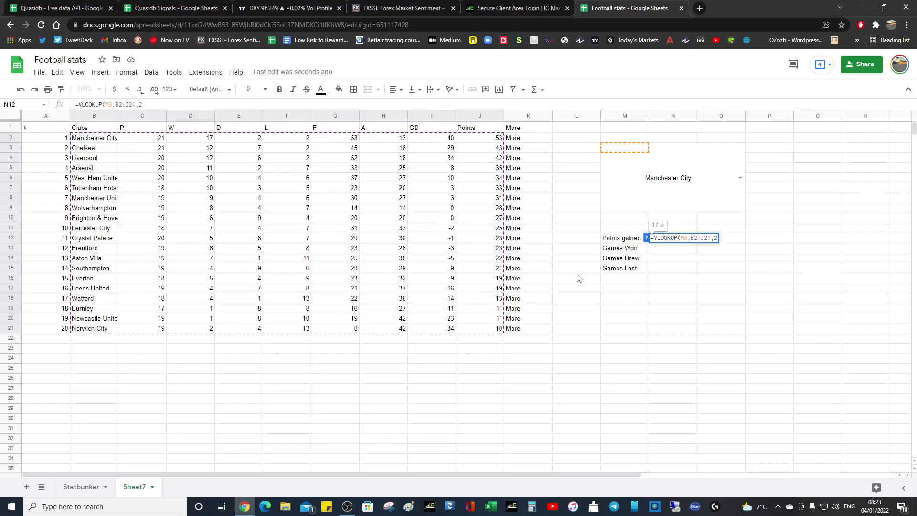
pyautogui.press('BackSpace')
pyautogui.write('1')
pyautogui.write(',fa')
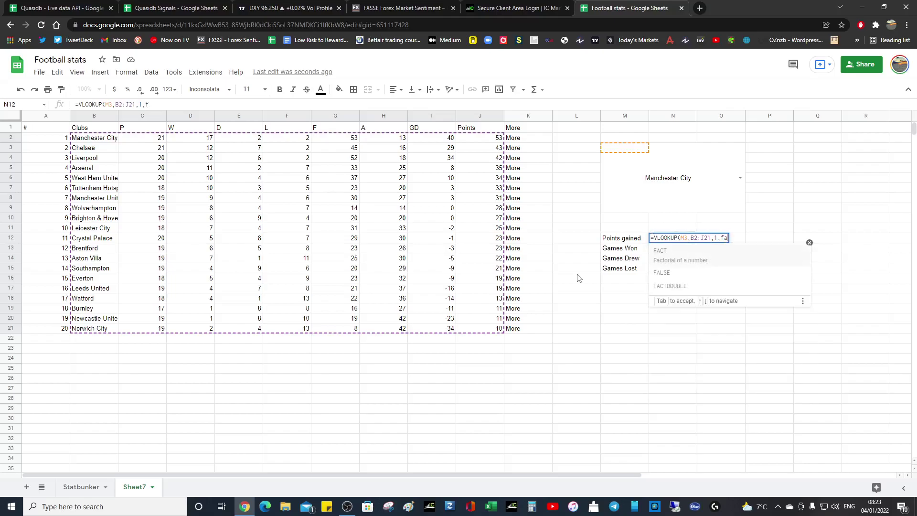
pyautogui.write('lse)')
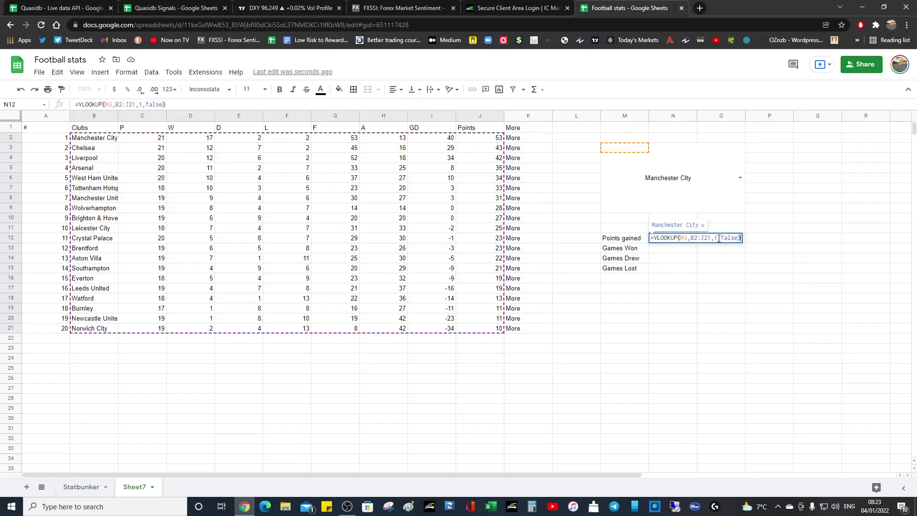
pyautogui.press('Return')
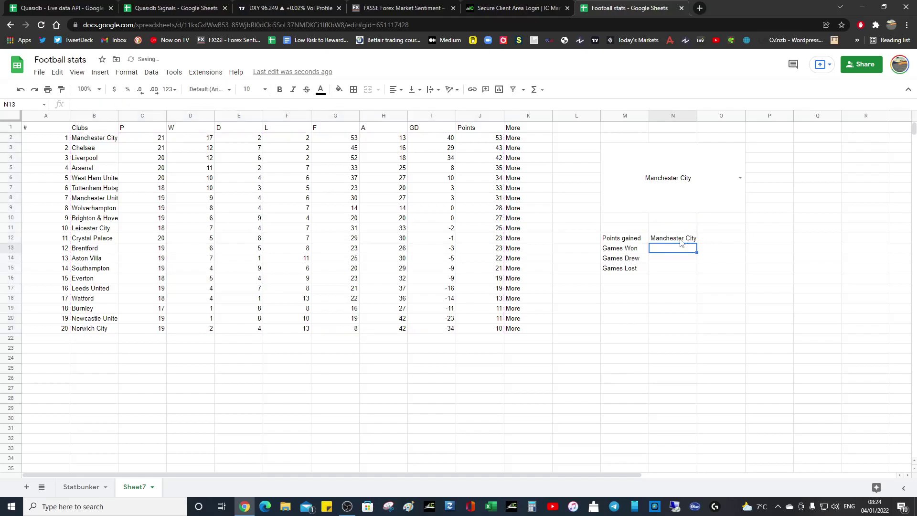
# Change N12's VLOOKUP column index to 2 and compare with the value in C2
pyautogui.click(683, 241)
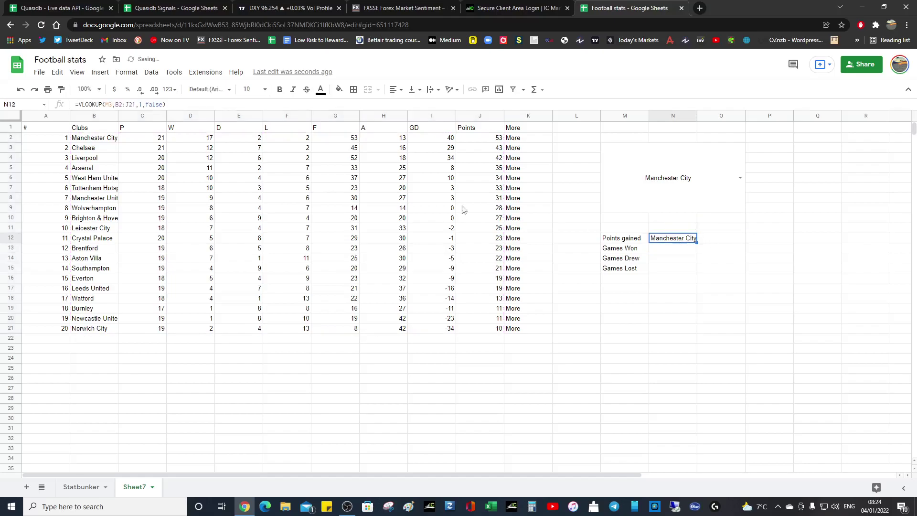
pyautogui.click(162, 105)
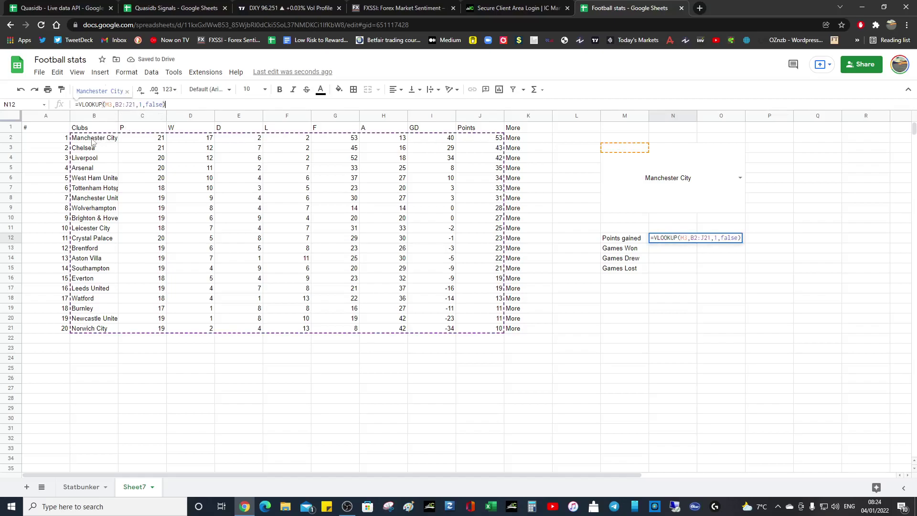
pyautogui.doubleClick(141, 104)
pyautogui.write('2')
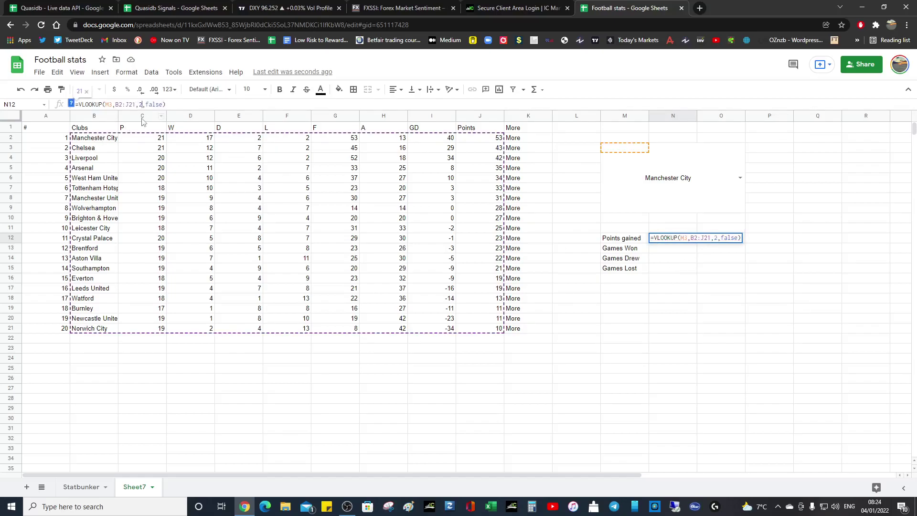
pyautogui.press('Return')
pyautogui.click(157, 139)
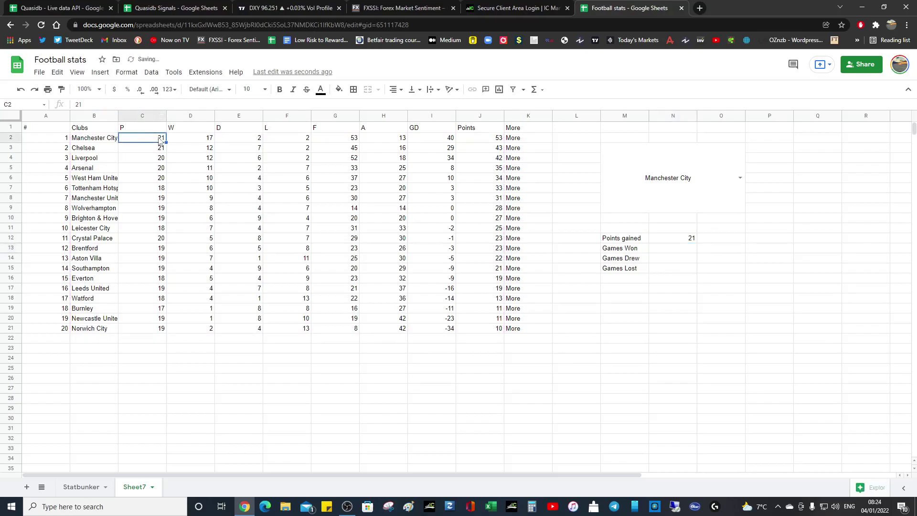
# Try column index 3 against D2, then set N12 back to column index 2
pyautogui.click(690, 240)
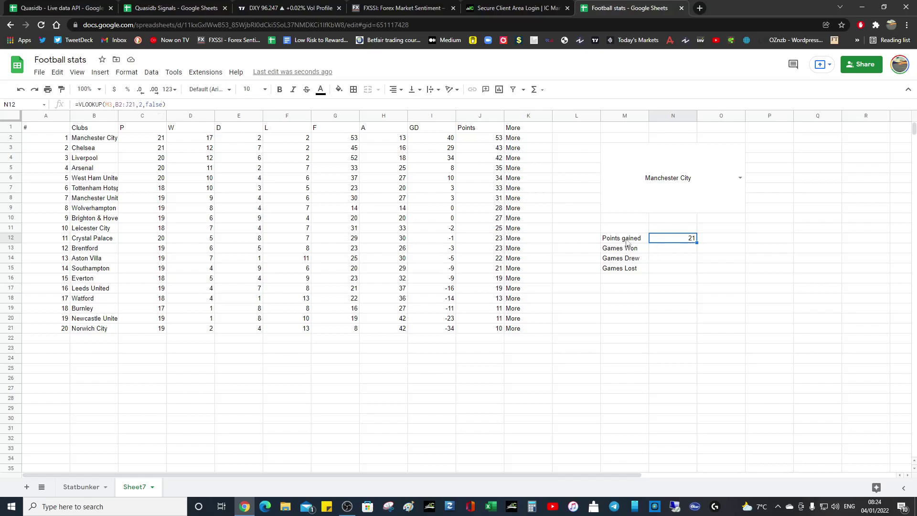
pyautogui.click(142, 107)
pyautogui.press('BackSpace')
pyautogui.write('3')
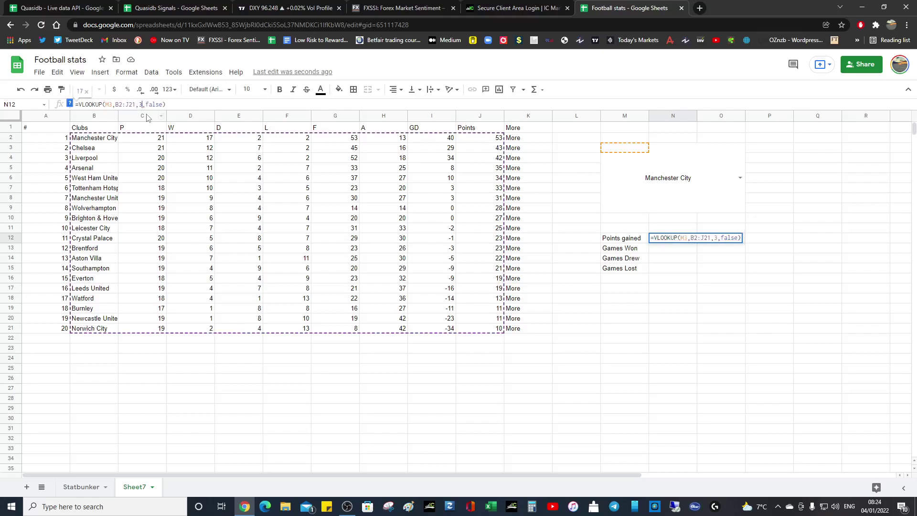
pyautogui.press('Return')
pyautogui.click(197, 138)
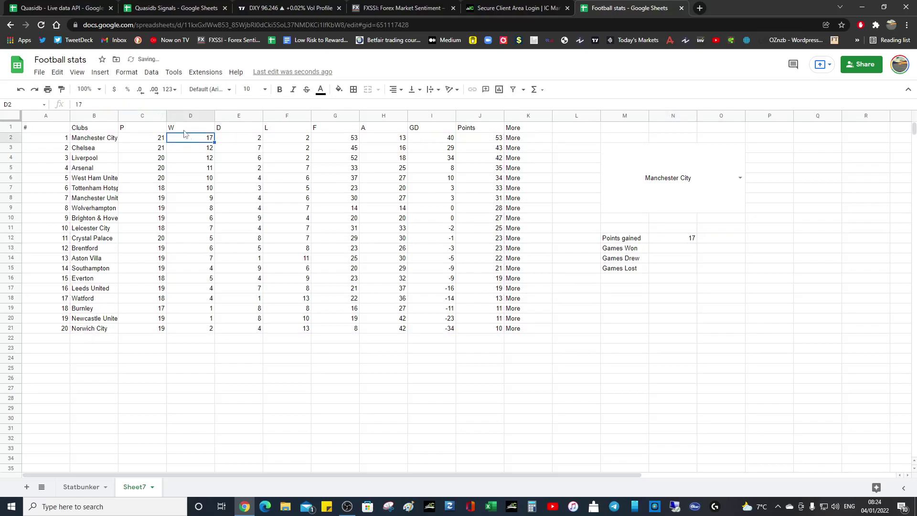
pyautogui.click(686, 239)
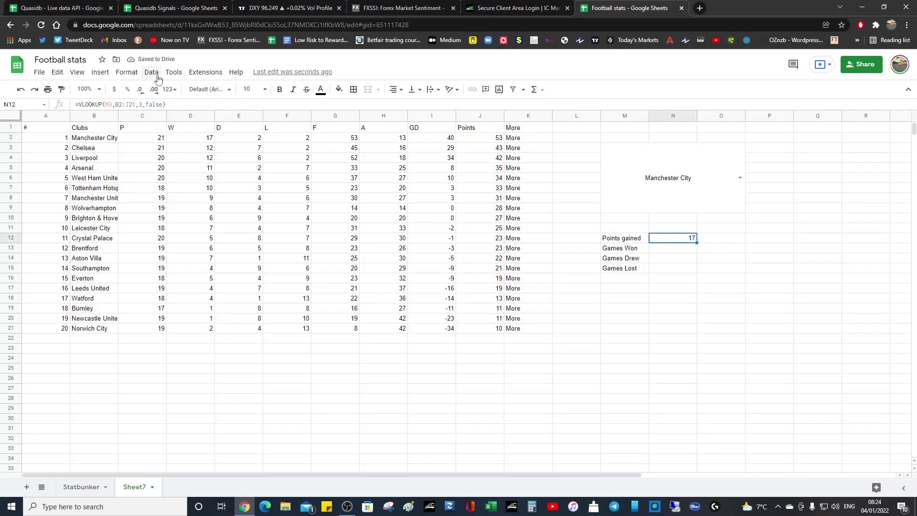
pyautogui.click(143, 107)
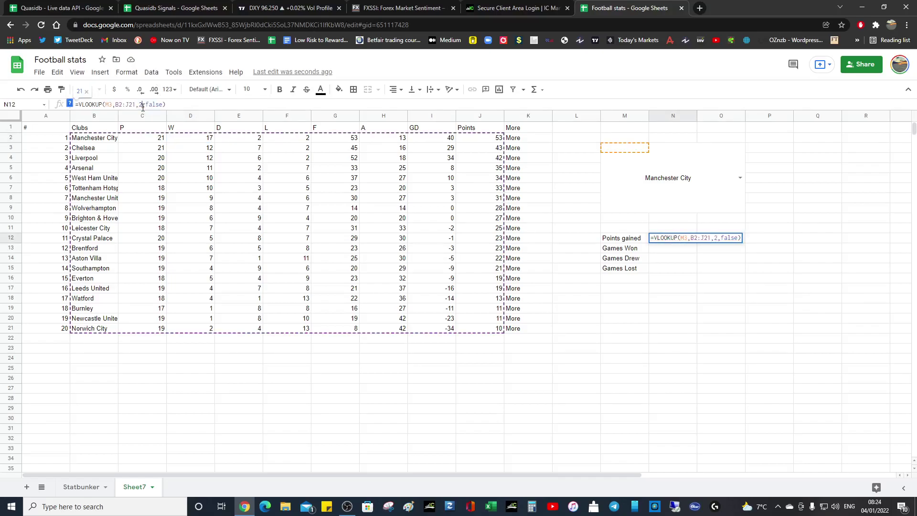
pyautogui.press('Return')
pyautogui.click(684, 238)
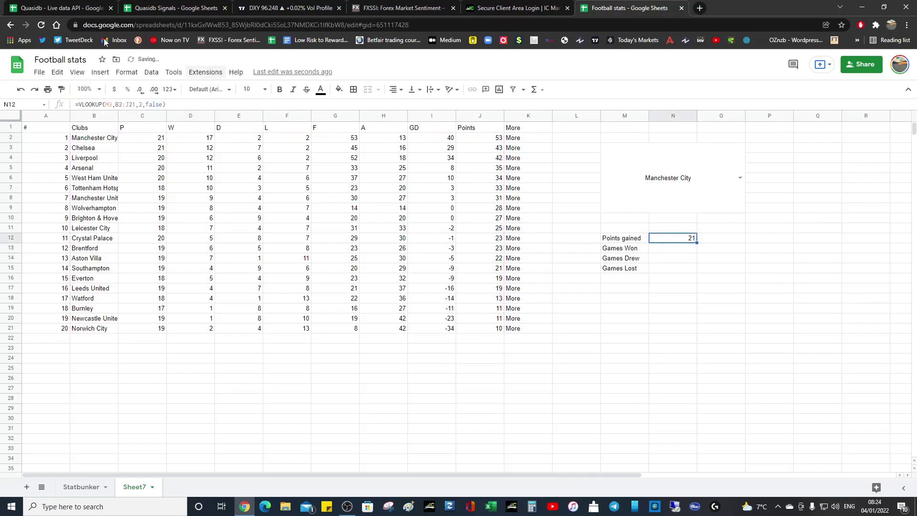
# Copy N12's VLOOKUP formula into N13, N14 and N15
pyautogui.click(182, 105)
pyautogui.hotkey('ctrl', 'a')
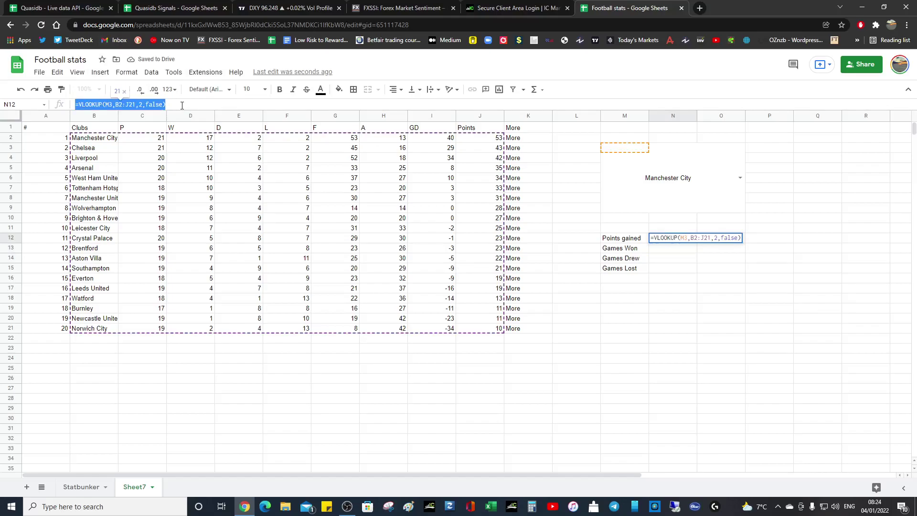
pyautogui.hotkey('ctrl', 'c')
pyautogui.press('Return')
pyautogui.click(134, 104)
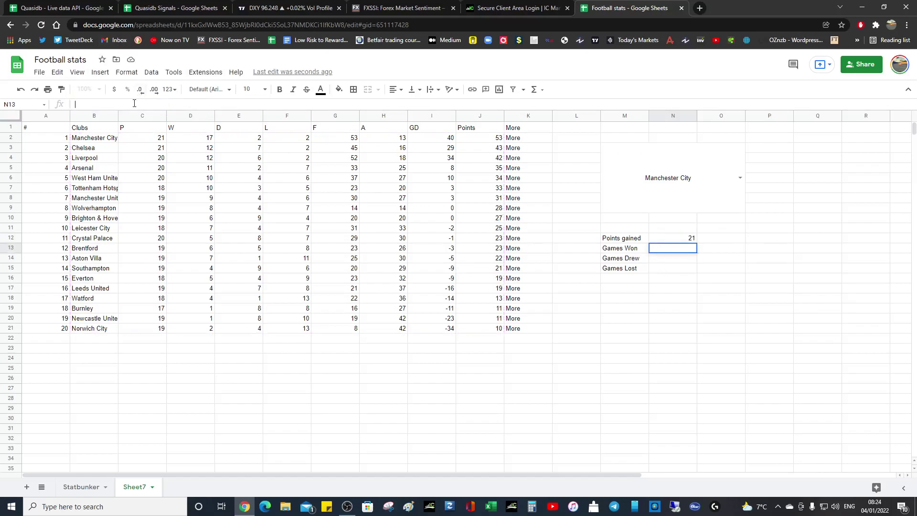
pyautogui.hotkey('ctrl', 'v')
pyautogui.press('Return')
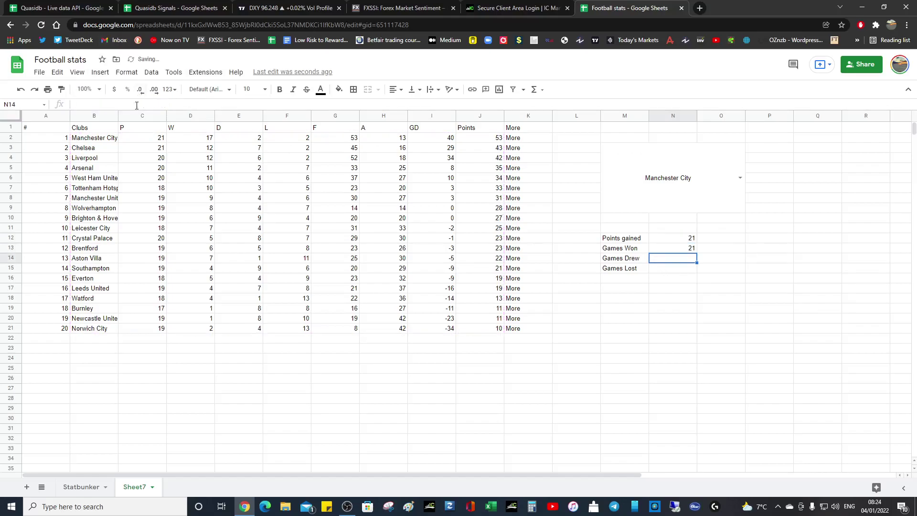
pyautogui.click(137, 105)
pyautogui.hotkey('ctrl', 'v')
pyautogui.press('Return')
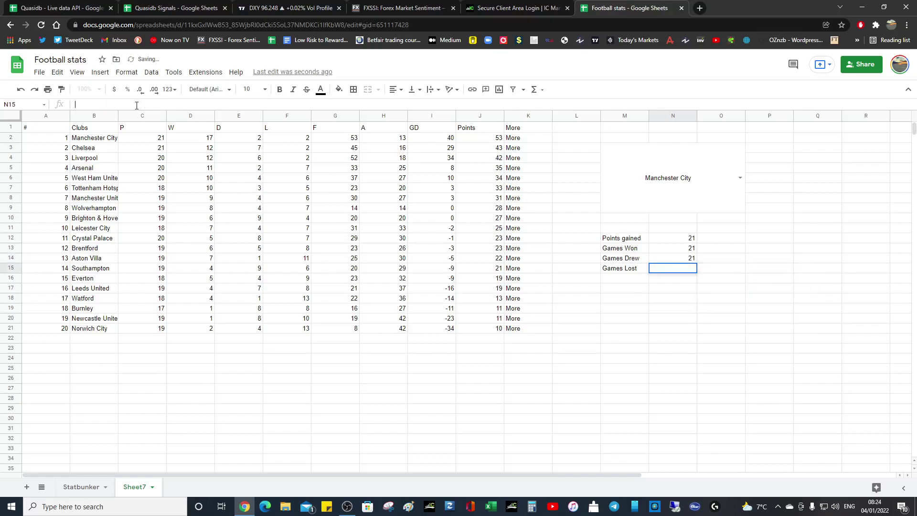
pyautogui.hotkey('ctrl', 'v')
pyautogui.press('Return')
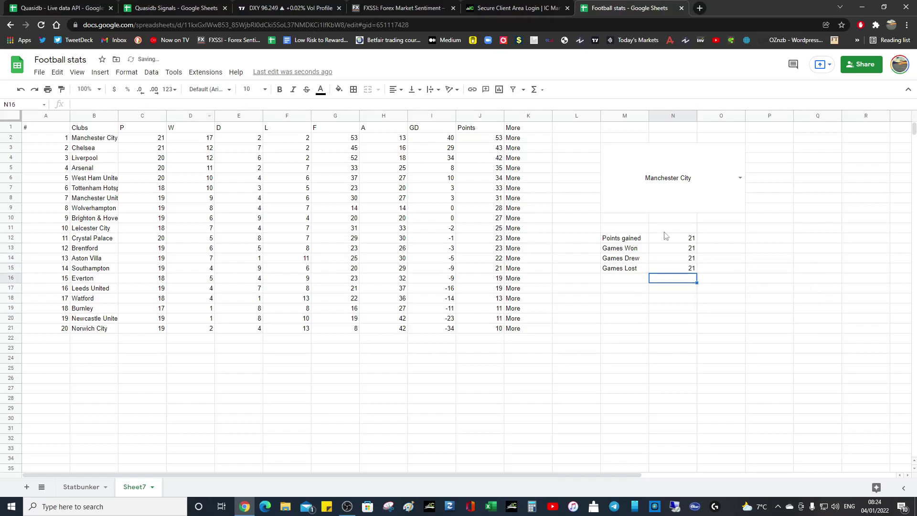
# Set the column index to 3 in N13, 4 in N14 and 5 in N15
pyautogui.click(693, 252)
pyautogui.click(146, 106)
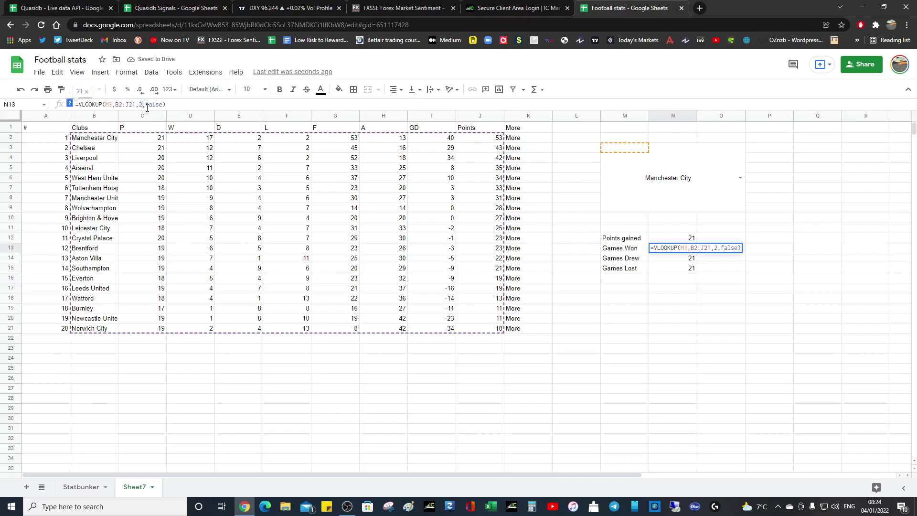
pyautogui.press('BackSpace')
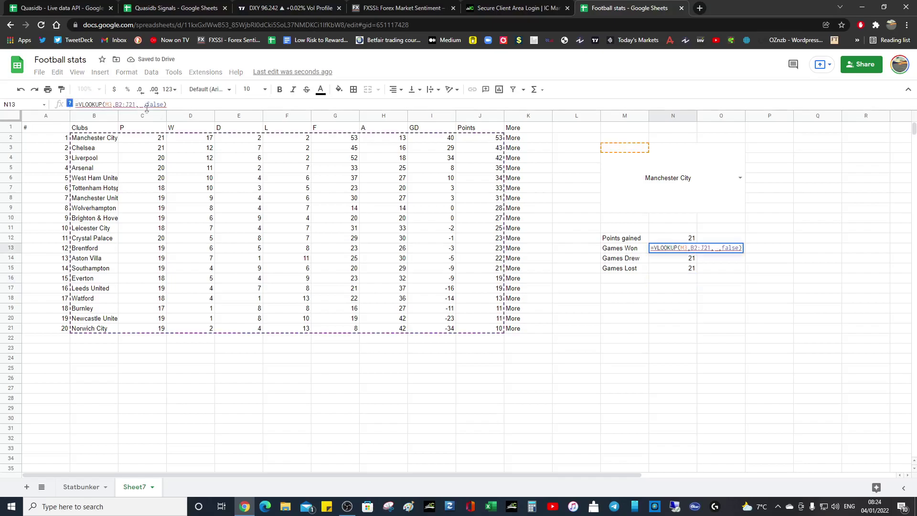
pyautogui.write('3')
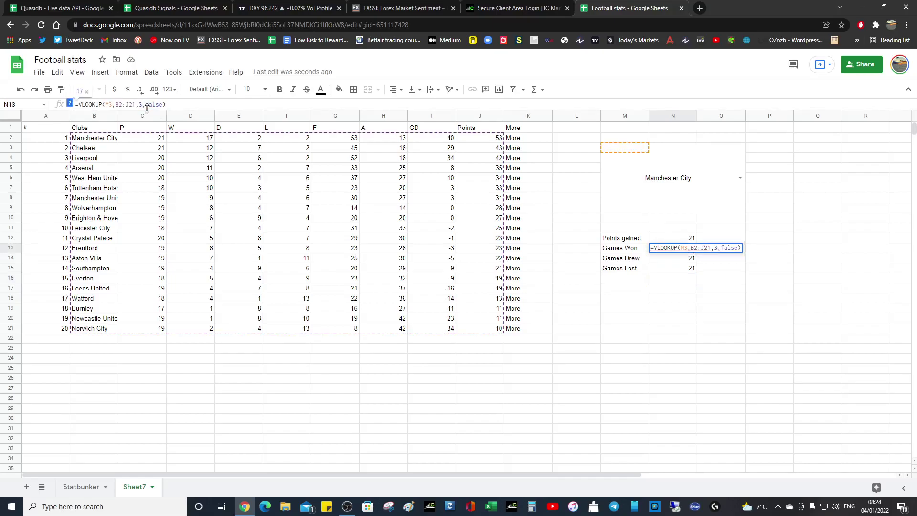
pyautogui.press('Return')
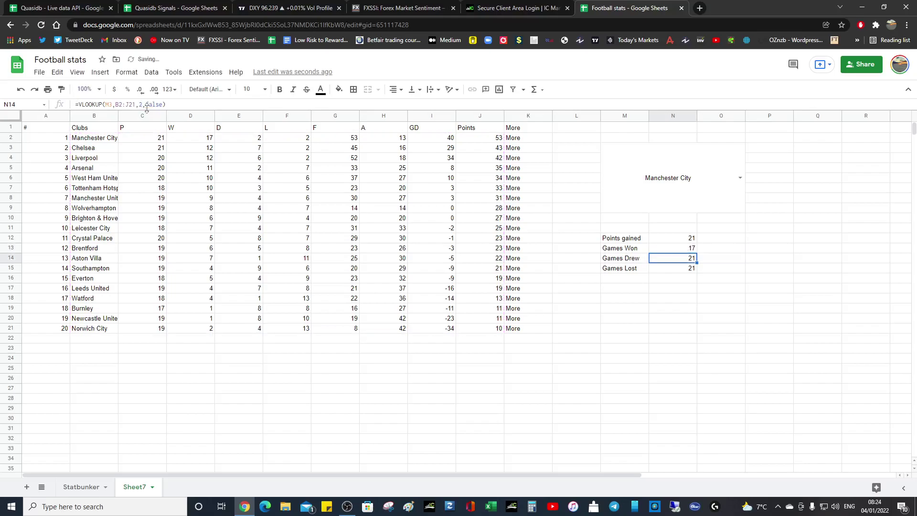
pyautogui.click(143, 105)
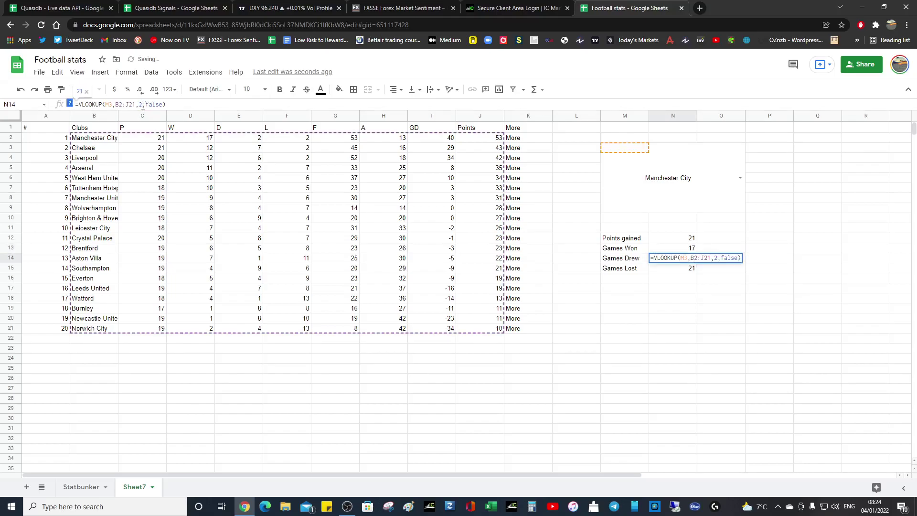
pyautogui.press('BackSpace')
pyautogui.write('4')
pyautogui.press('Return')
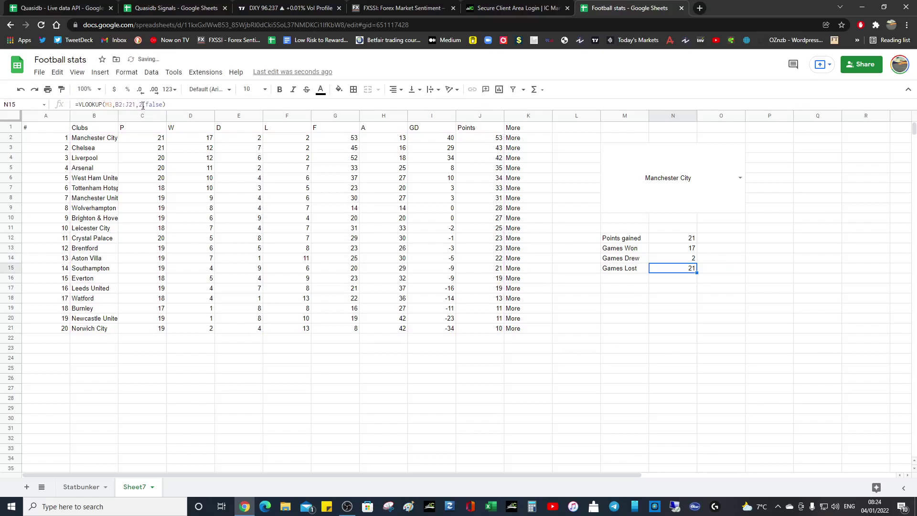
pyautogui.click(143, 104)
pyautogui.press('BackSpace')
pyautogui.write('5')
pyautogui.press('Return')
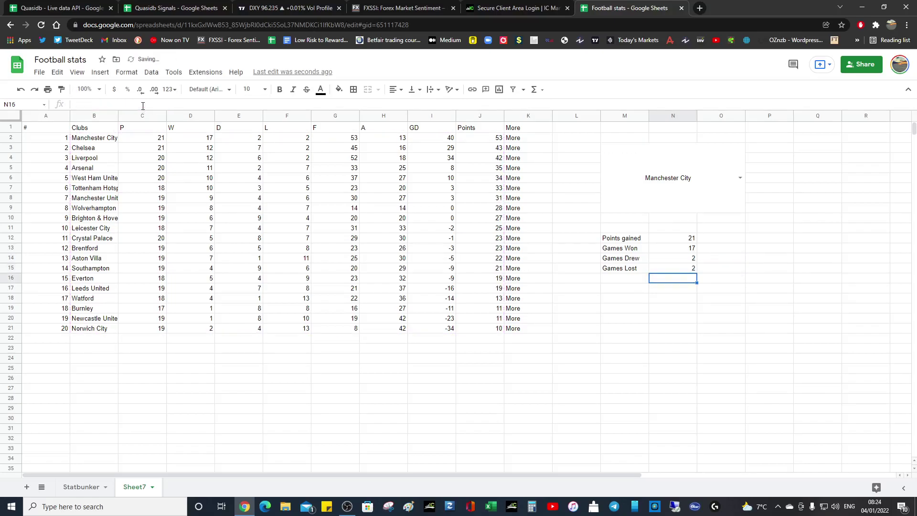
# Pick Chelsea in the M3 team dropdown and set its font size to 24
pyautogui.click(743, 183)
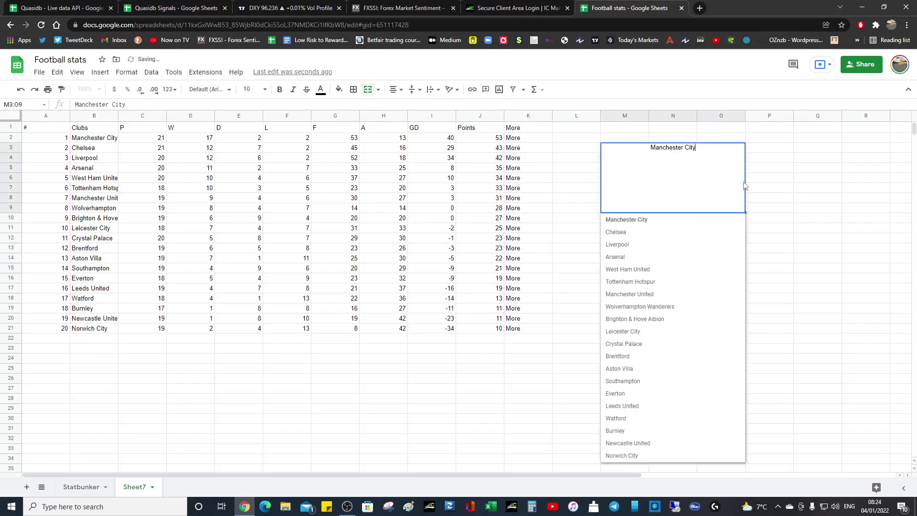
pyautogui.click(653, 234)
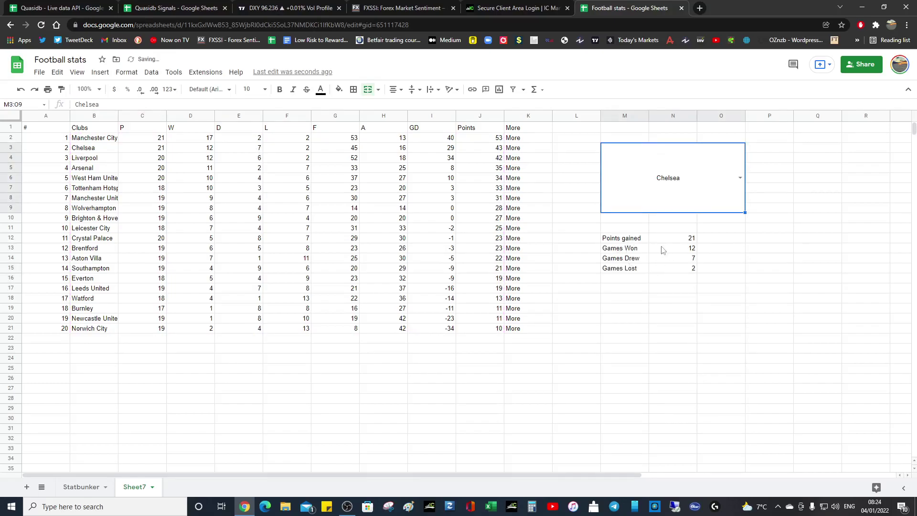
pyautogui.click(265, 90)
pyautogui.click(248, 245)
# Switch the team to Watford, then to Norwich City (19 points, 2 won, 4 drawn, 13 lost)
pyautogui.click(739, 177)
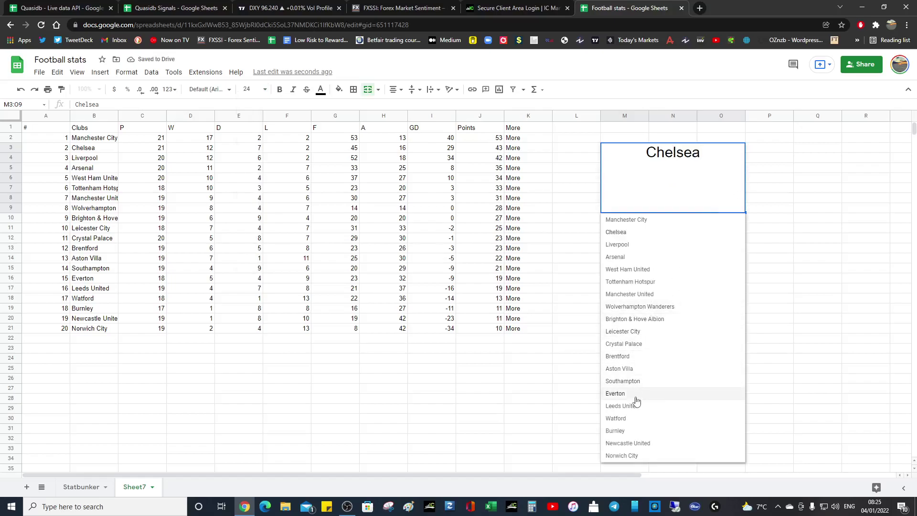
pyautogui.click(630, 422)
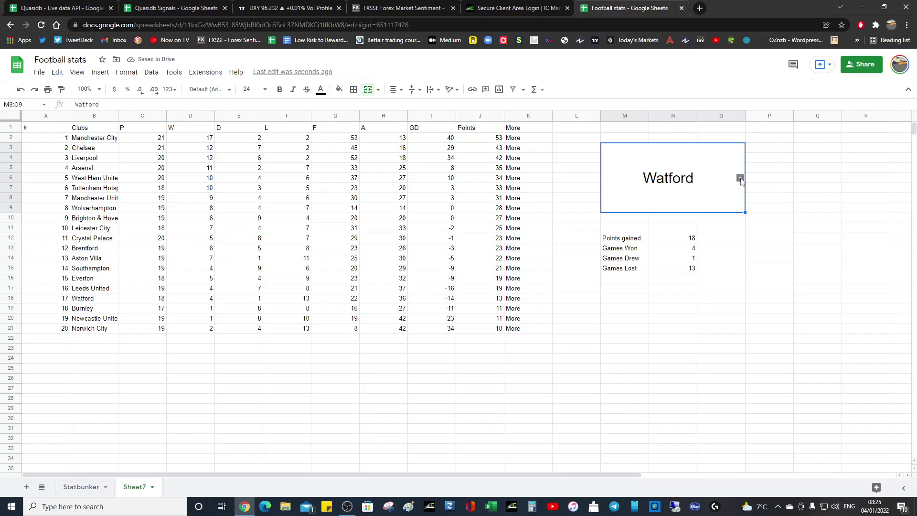
pyautogui.click(739, 177)
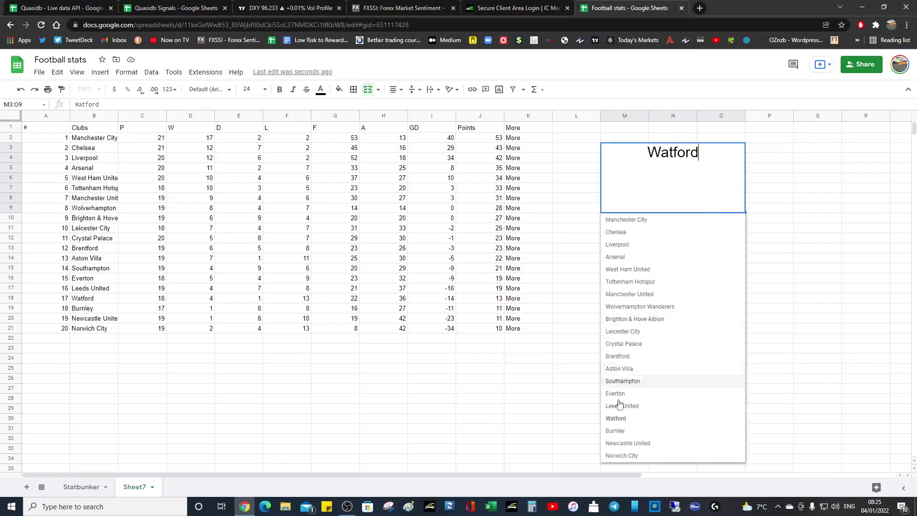
pyautogui.click(632, 455)
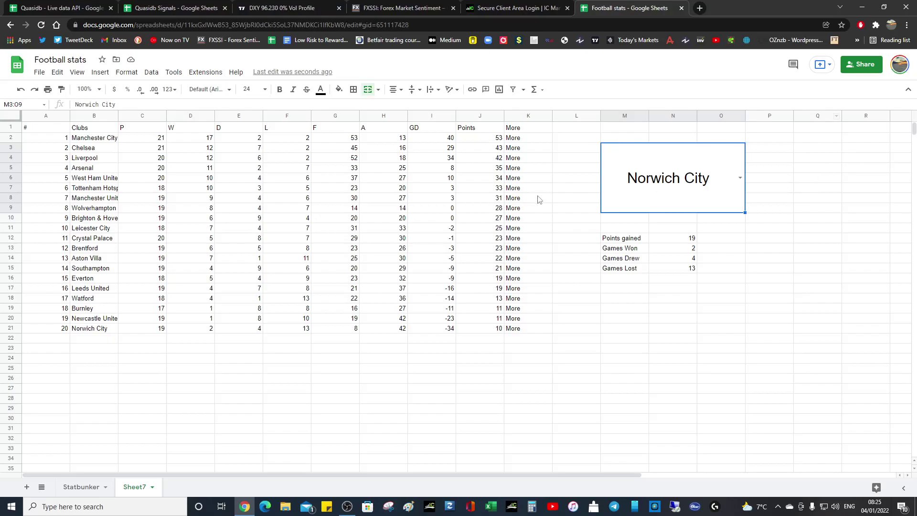
pyautogui.click(808, 159)
pyautogui.click(770, 148)
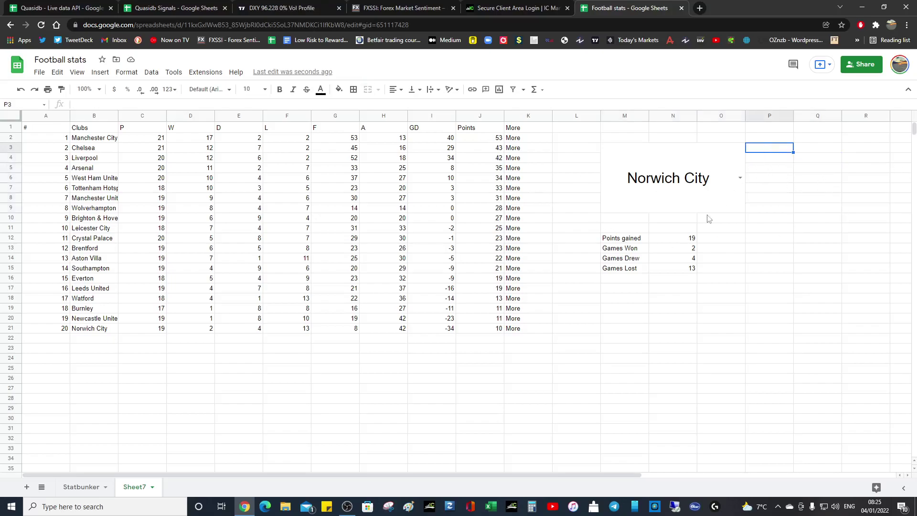
pyautogui.click(673, 190)
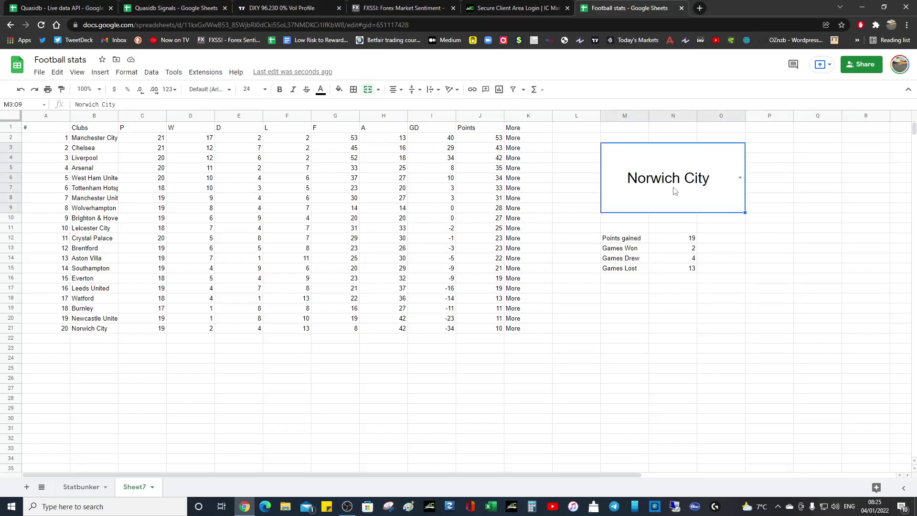
pyautogui.click(639, 242)
pyautogui.click(681, 244)
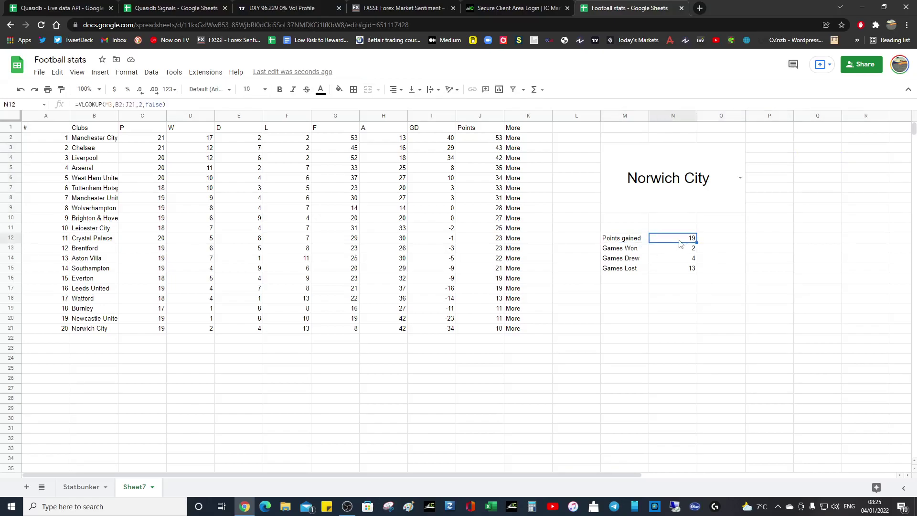
pyautogui.click(174, 104)
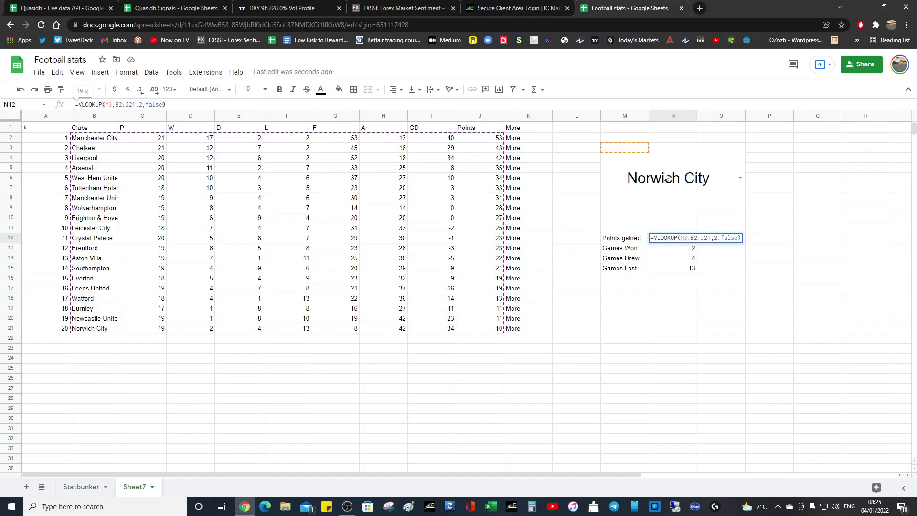
pyautogui.click(705, 321)
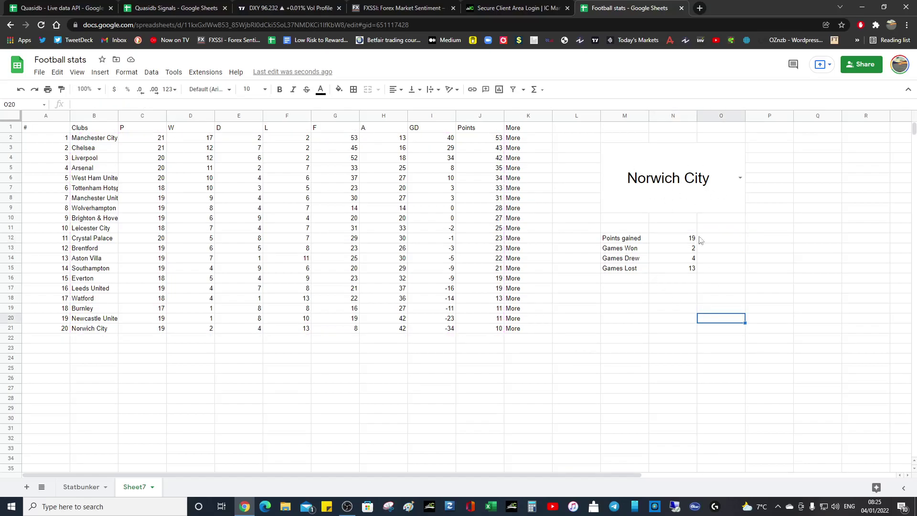
pyautogui.click(677, 241)
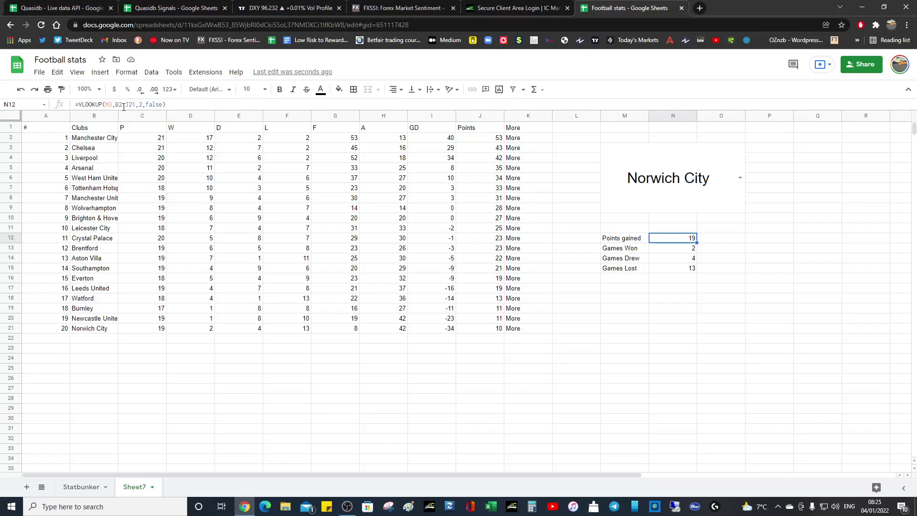
pyautogui.moveTo(116, 105); pyautogui.dragTo(135, 105)
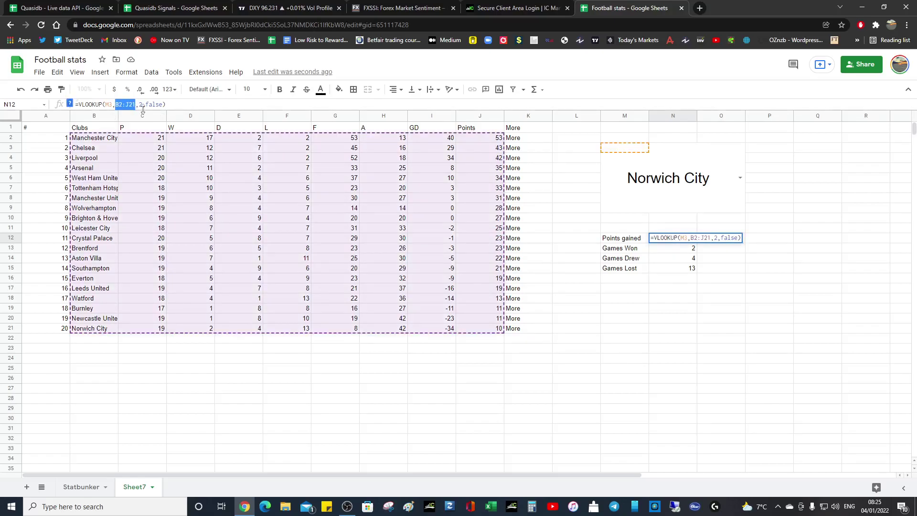
pyautogui.doubleClick(141, 105)
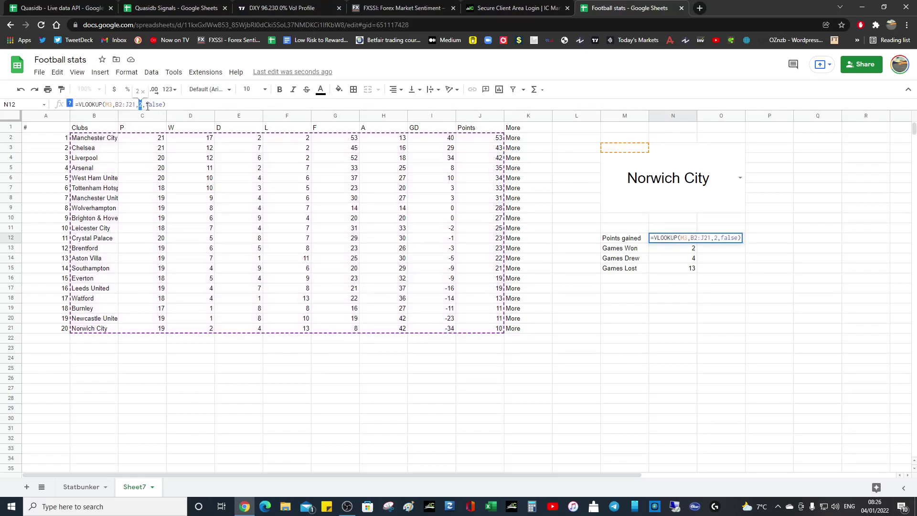
pyautogui.moveTo(146, 105); pyautogui.dragTo(163, 105)
pyautogui.click(175, 107)
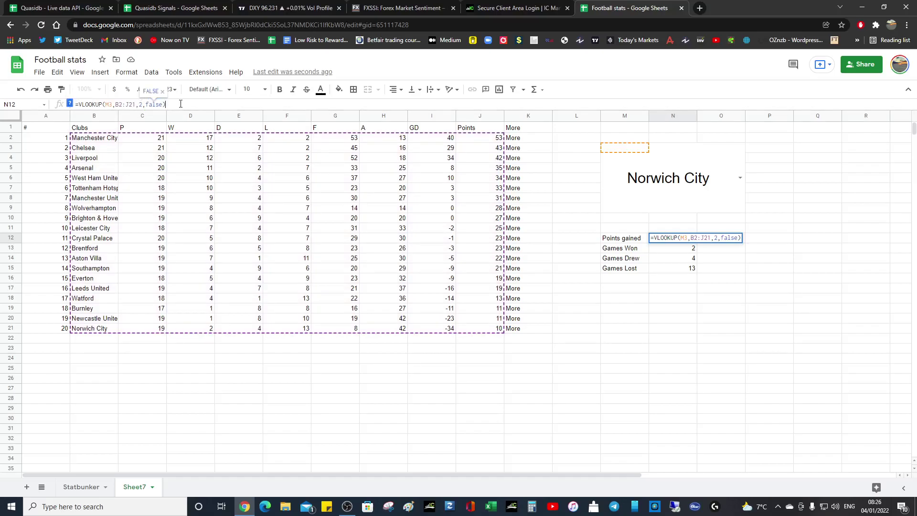
pyautogui.click(689, 290)
pyautogui.click(691, 240)
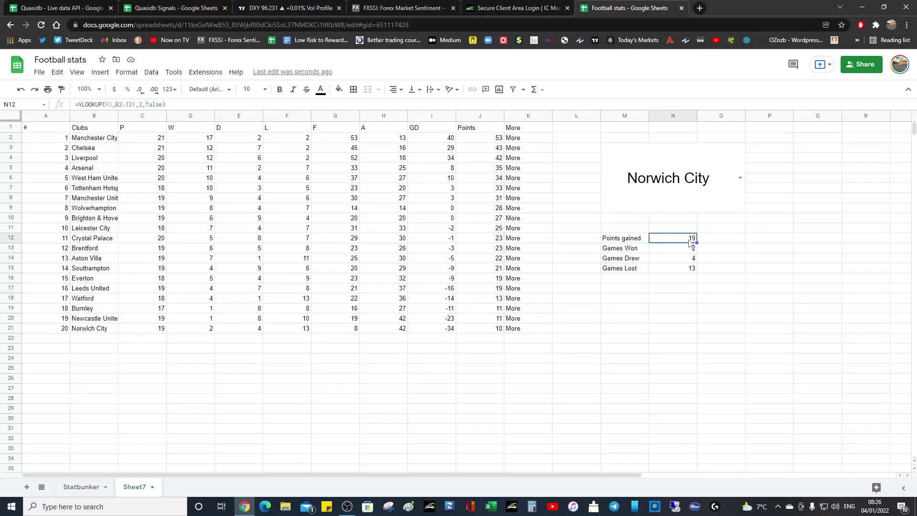
pyautogui.click(164, 105)
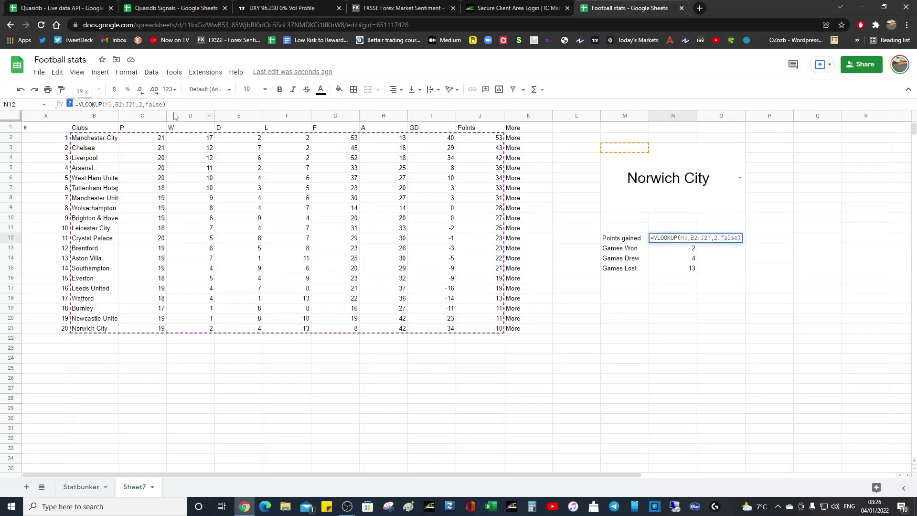
pyautogui.click(670, 311)
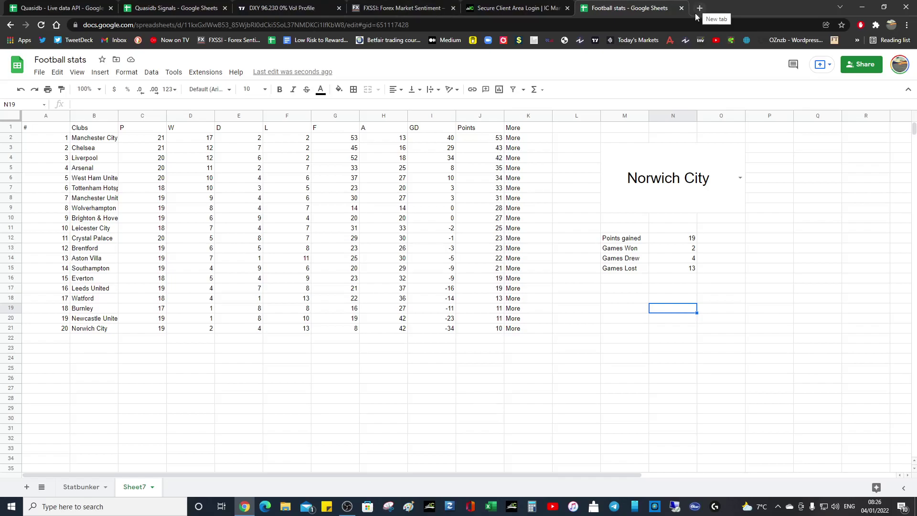
# Select the team name cell, then the Points gained label and value cells
pyautogui.click(666, 191)
pyautogui.click(647, 240)
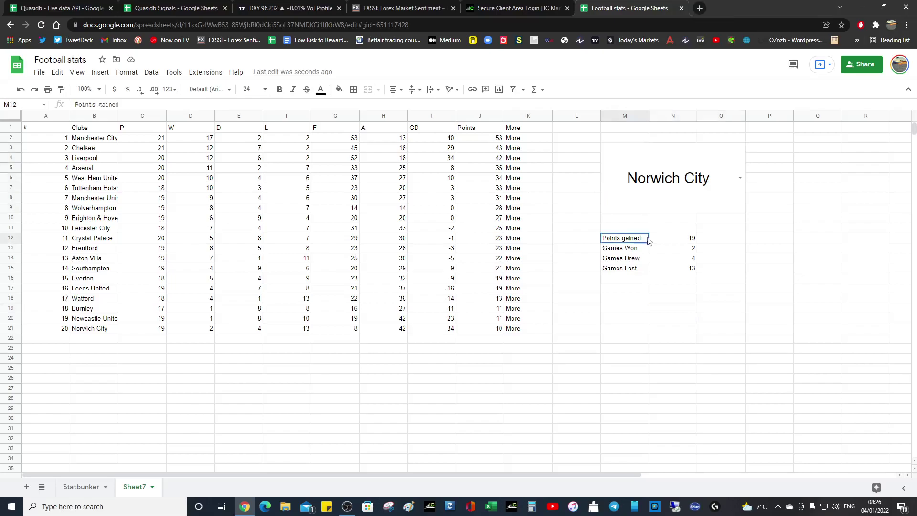
pyautogui.click(685, 242)
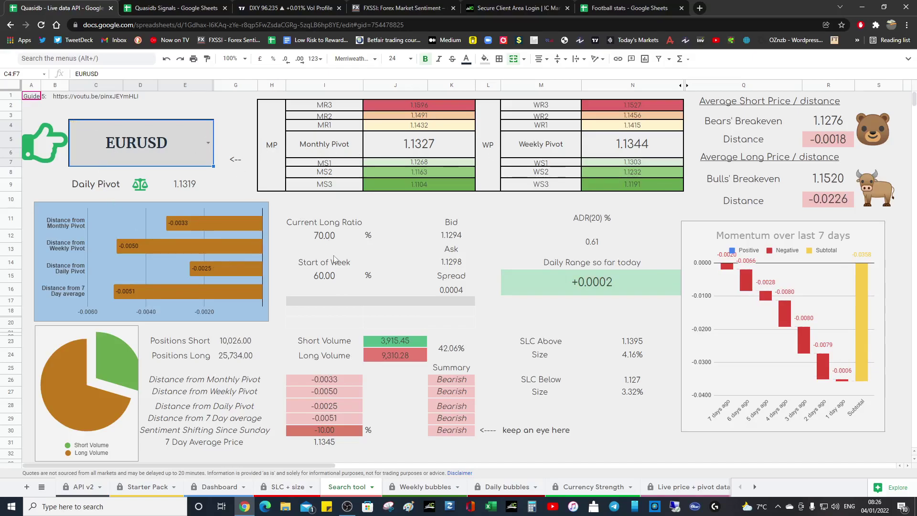
# Change the forex search tool's currency pair to GBPUSD, then return to the Football stats spreadsheet
pyautogui.click(208, 143)
pyautogui.click(109, 198)
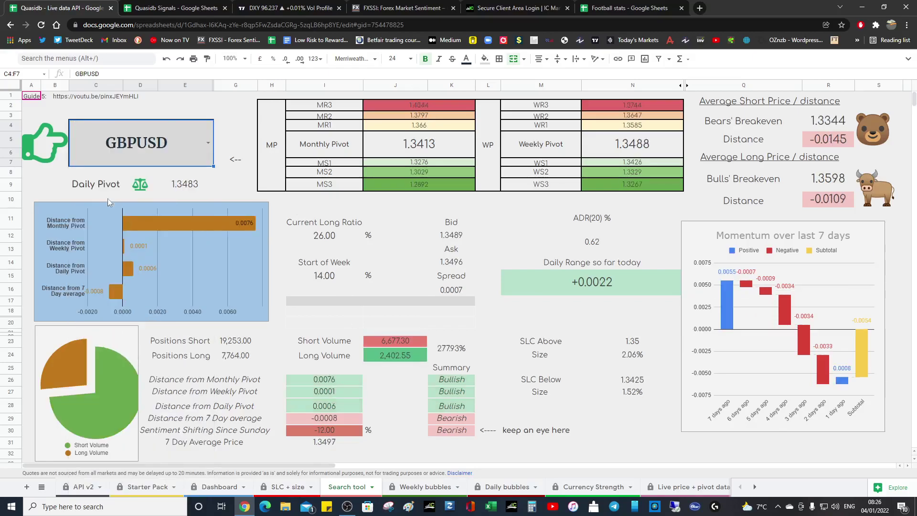
pyautogui.click(616, 9)
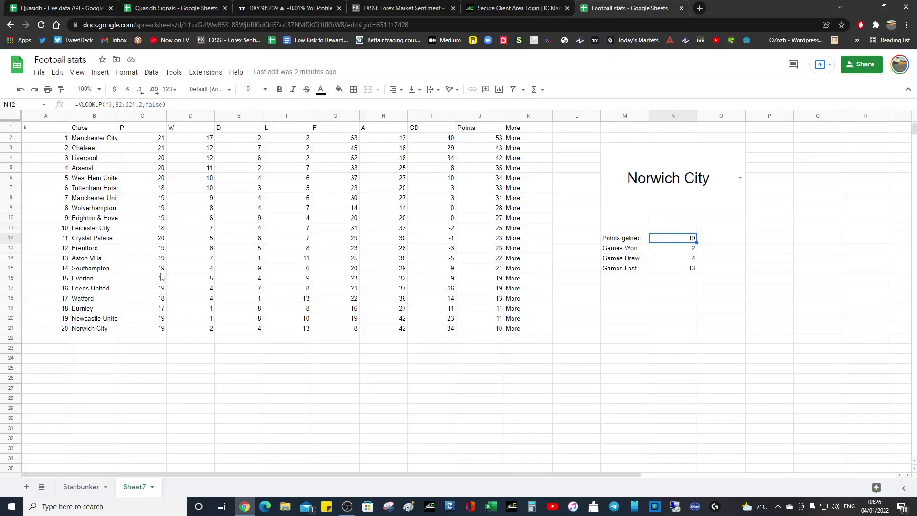